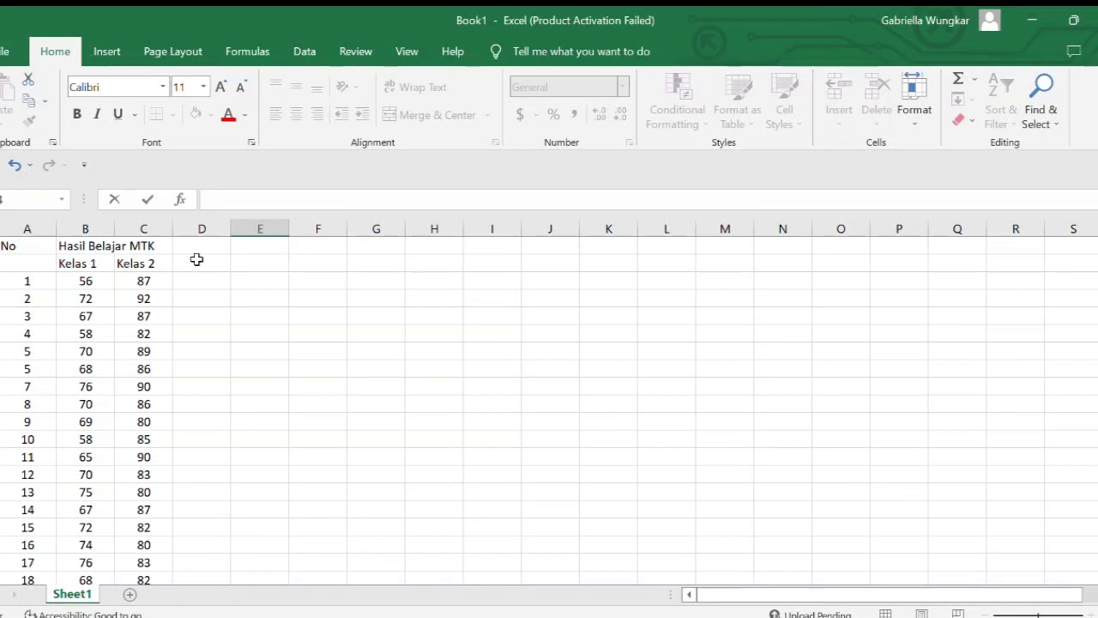
Add the column headings A and B beside the Kelas 2 heading, in columns D and E.
click(197, 260)
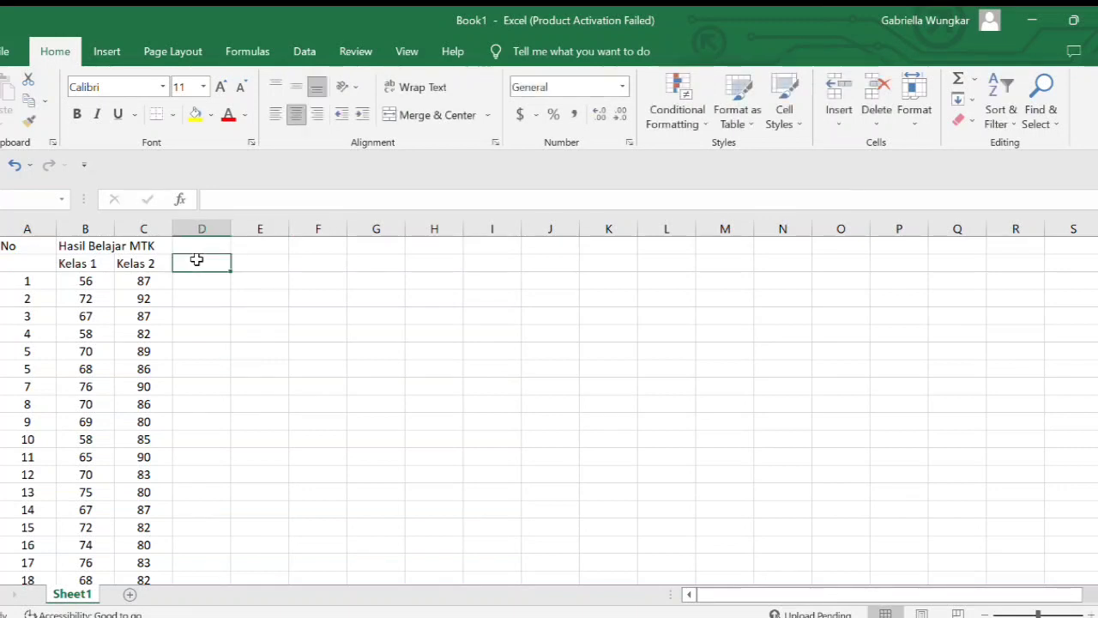
text(A)
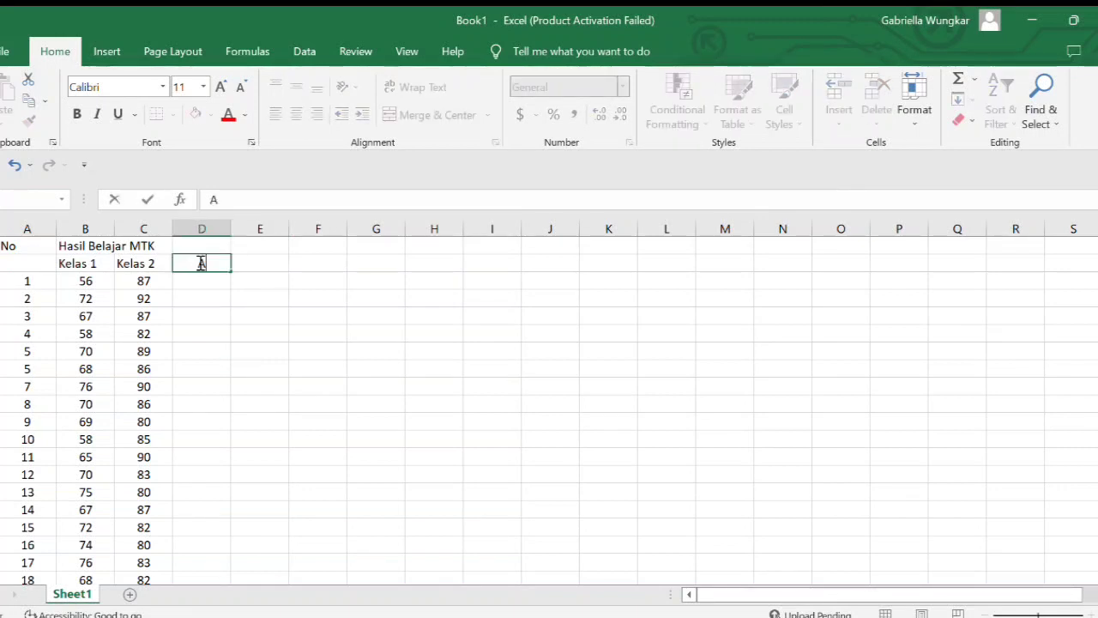
click(253, 265)
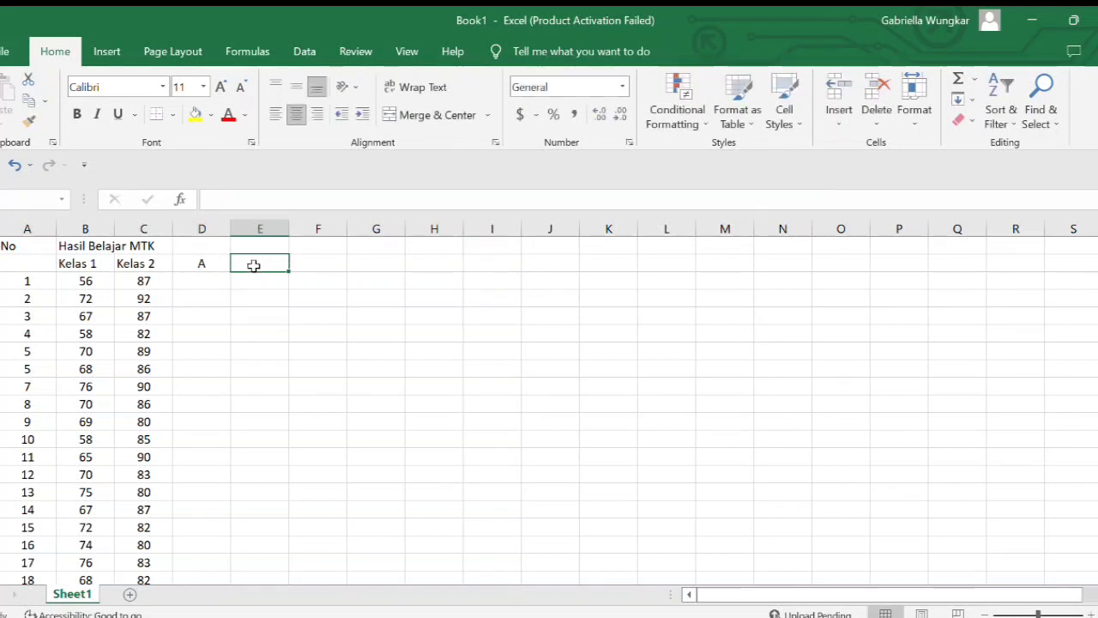
text(B)
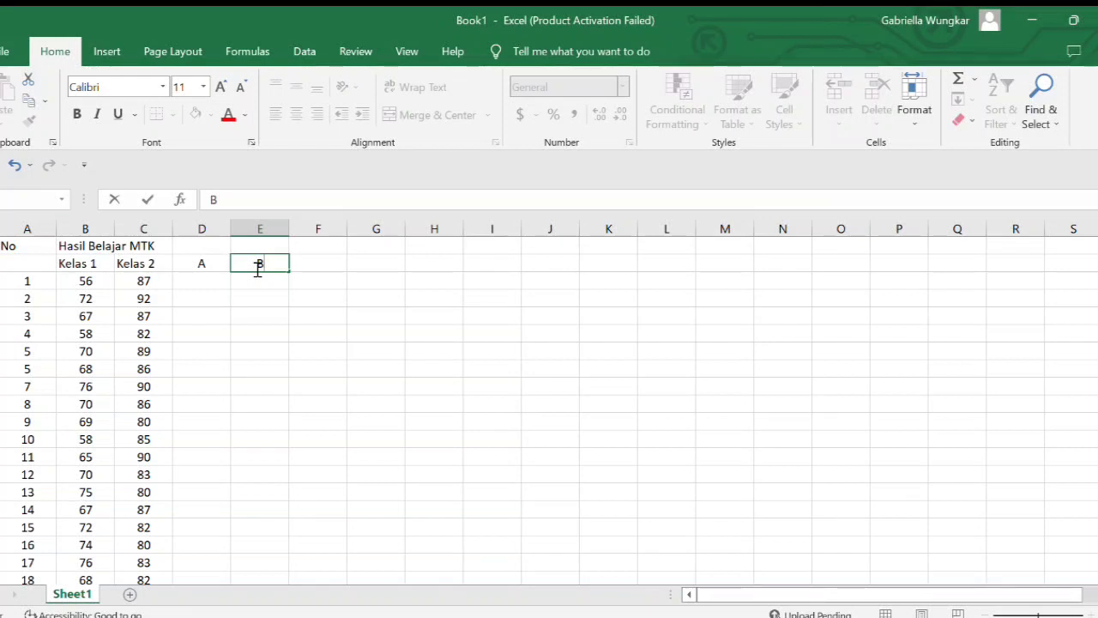
Fill column A with the group code 1 for all 22 student rows.
click(208, 282)
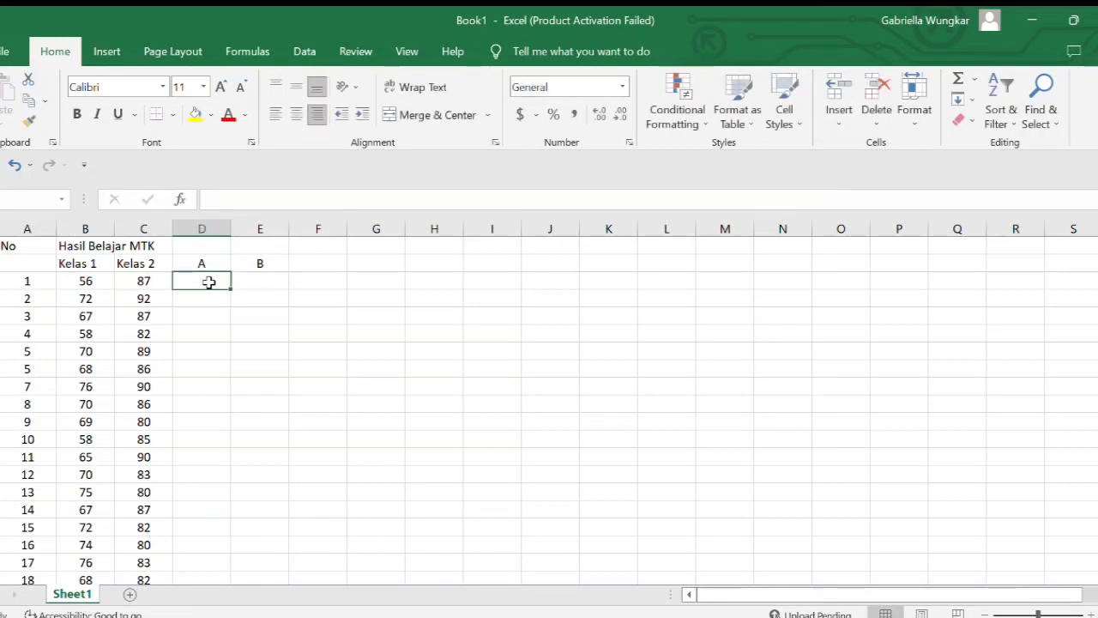
text(1)
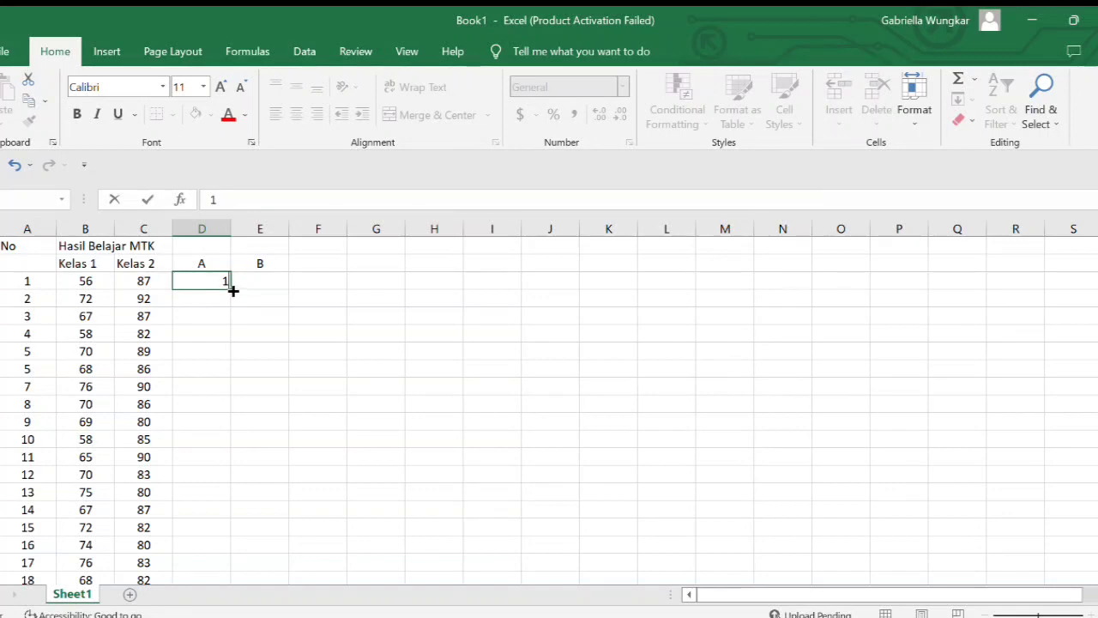
drag(233, 291, 201, 554)
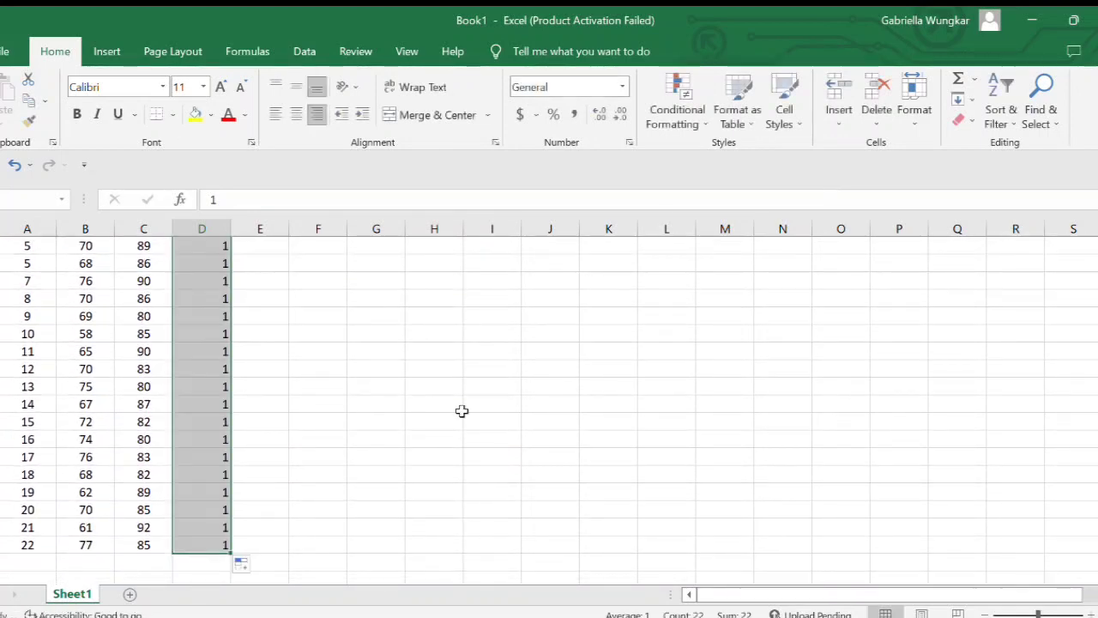
scroll(550, 403, up, 2)
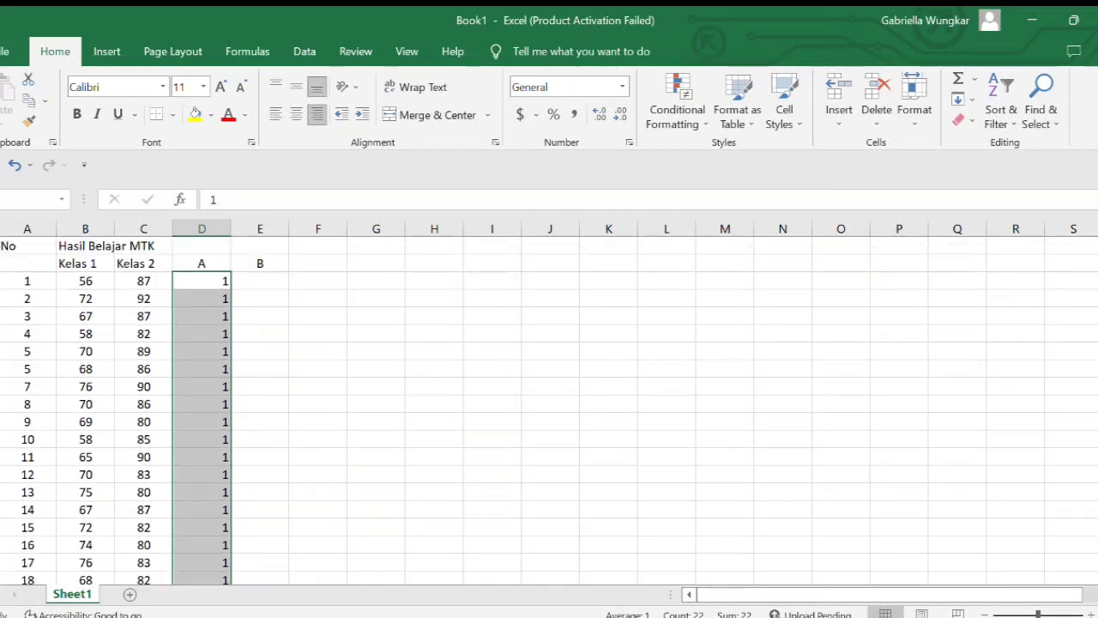
Fill column B with the group code 2 for all 22 student rows.
click(259, 281)
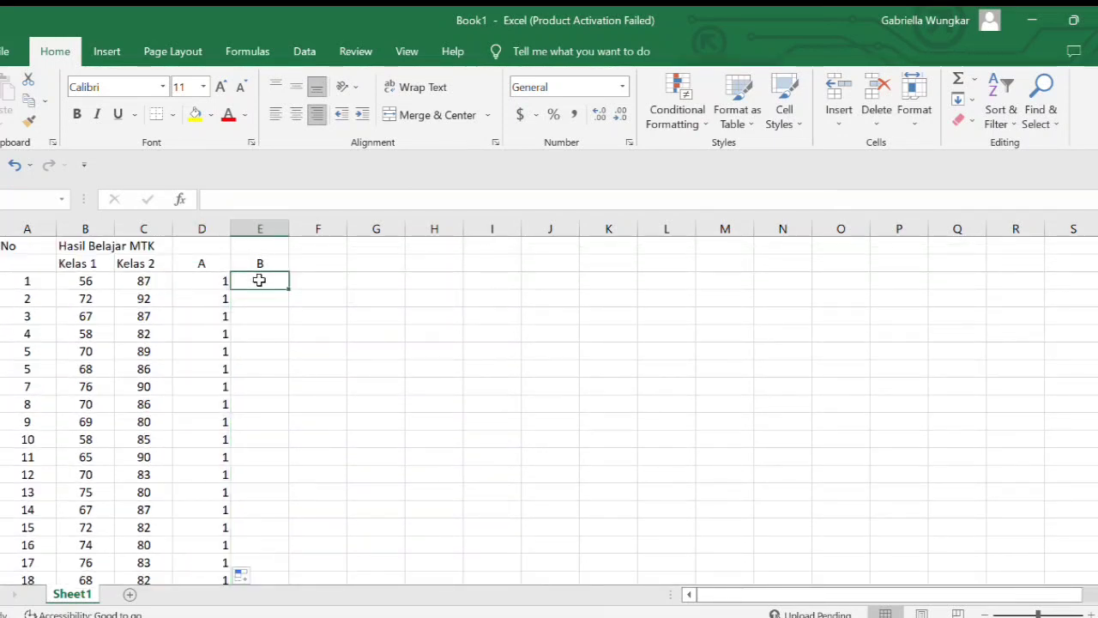
text(2)
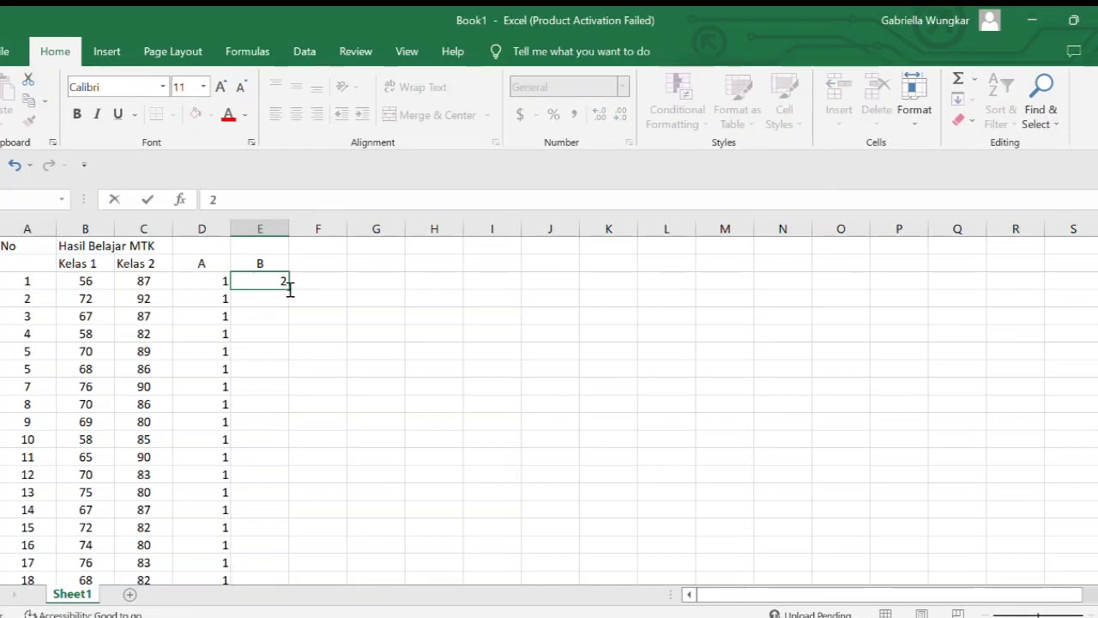
drag(293, 288, 269, 547)
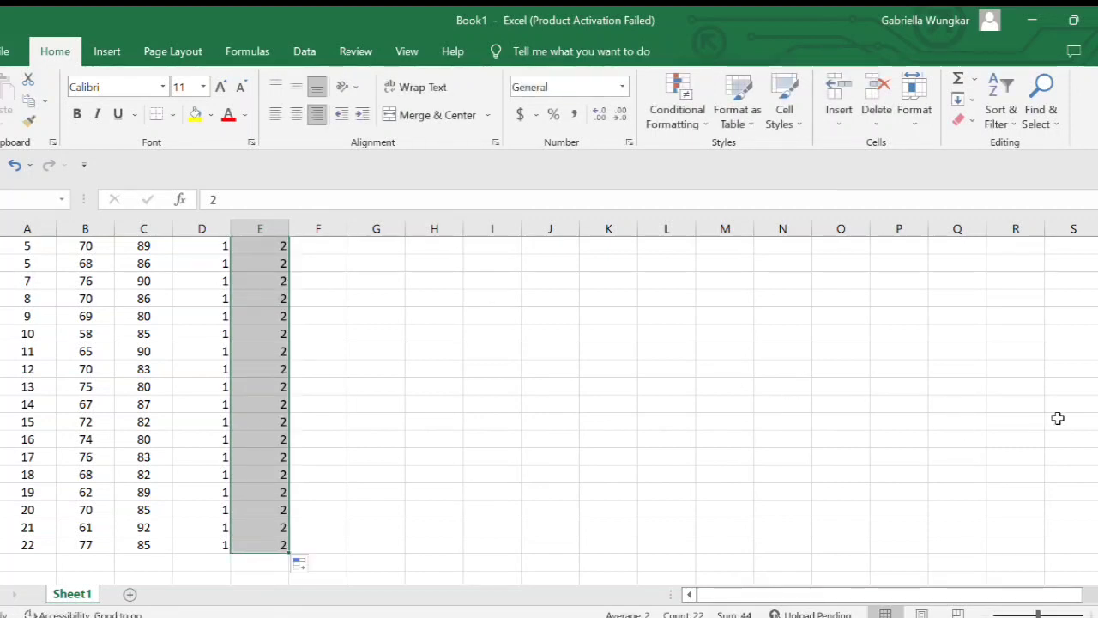
scroll(550, 412, up, 2)
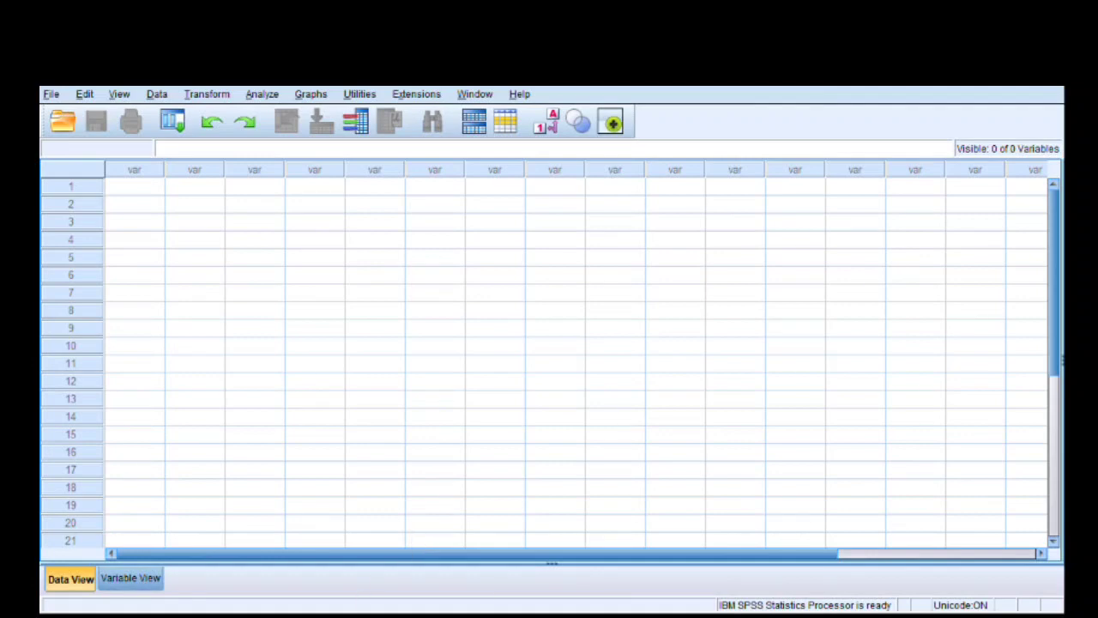
In SPSS Variable View, define two variables named Hasil and Kelas.
click(131, 577)
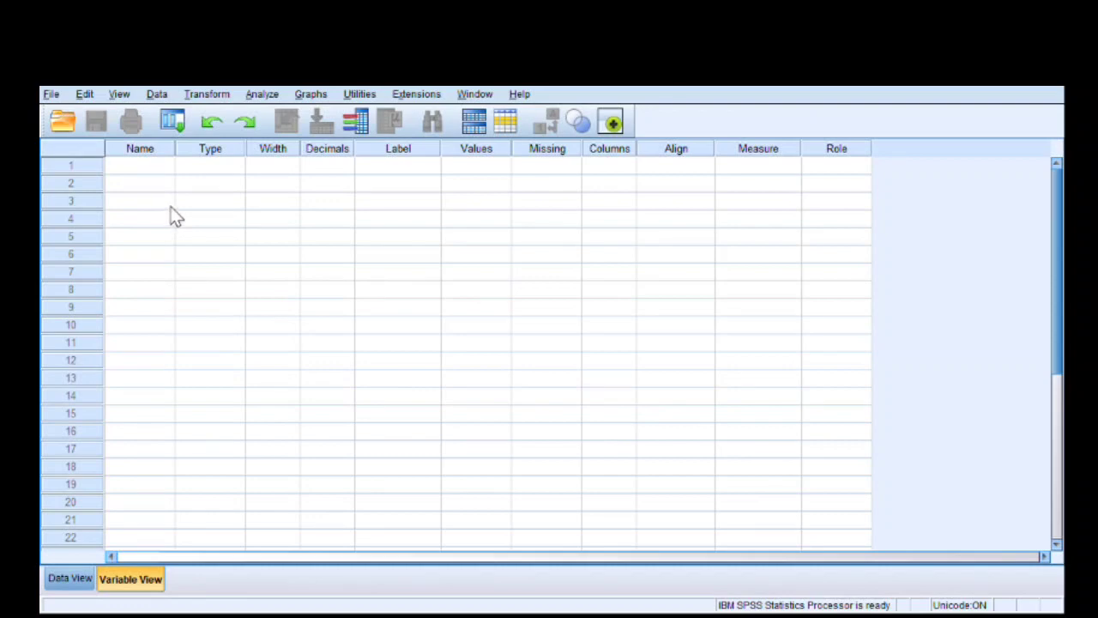
key(Down)
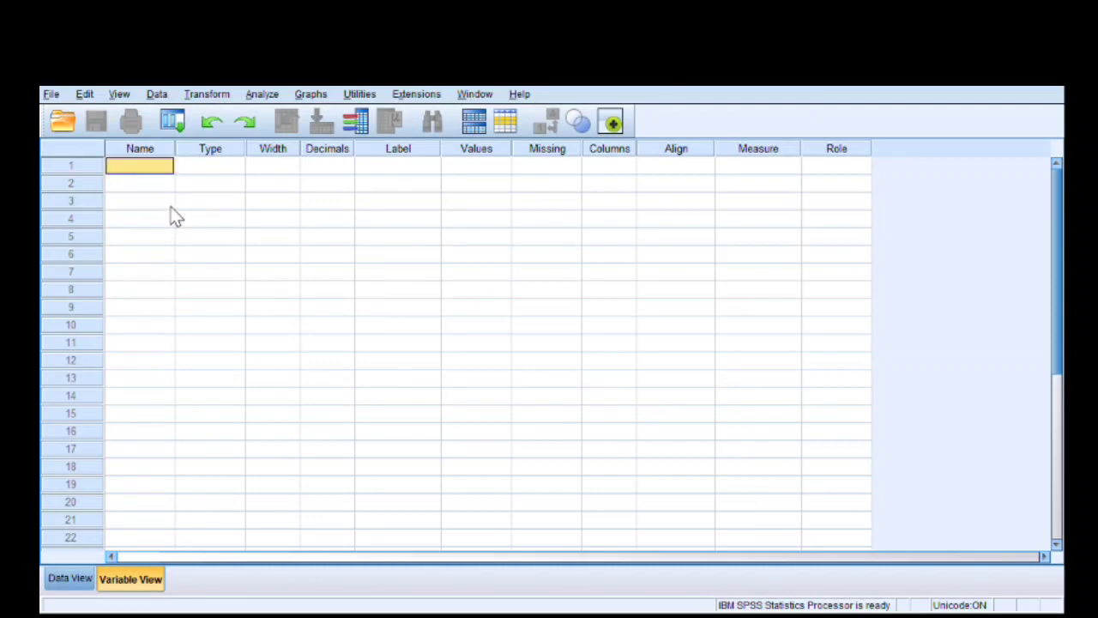
text(Hasilo)
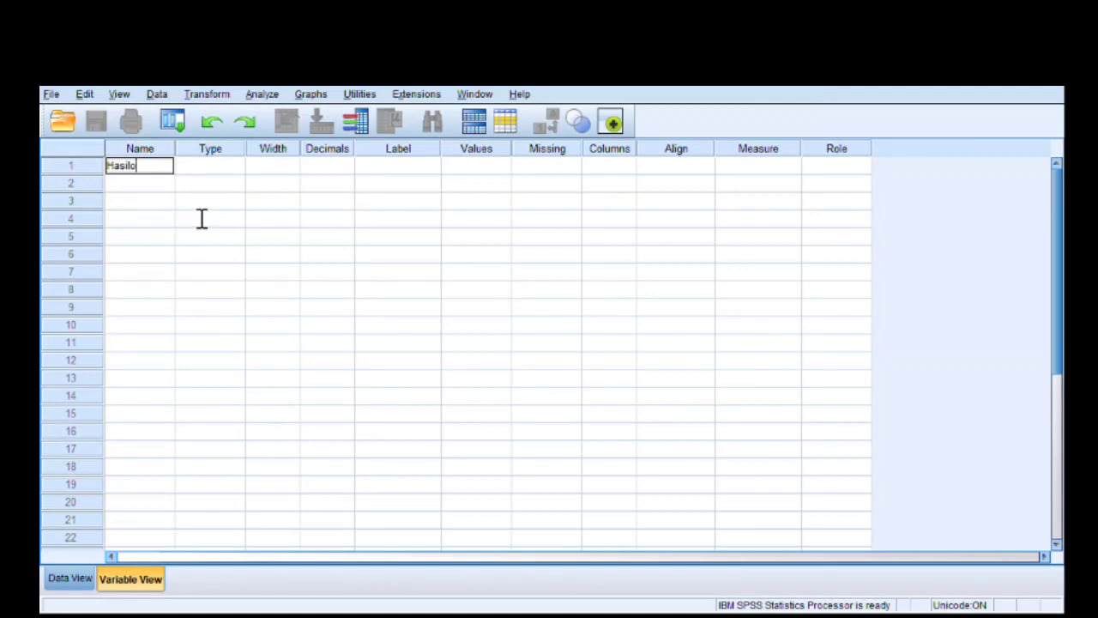
key(BackSpace)
key(Return)
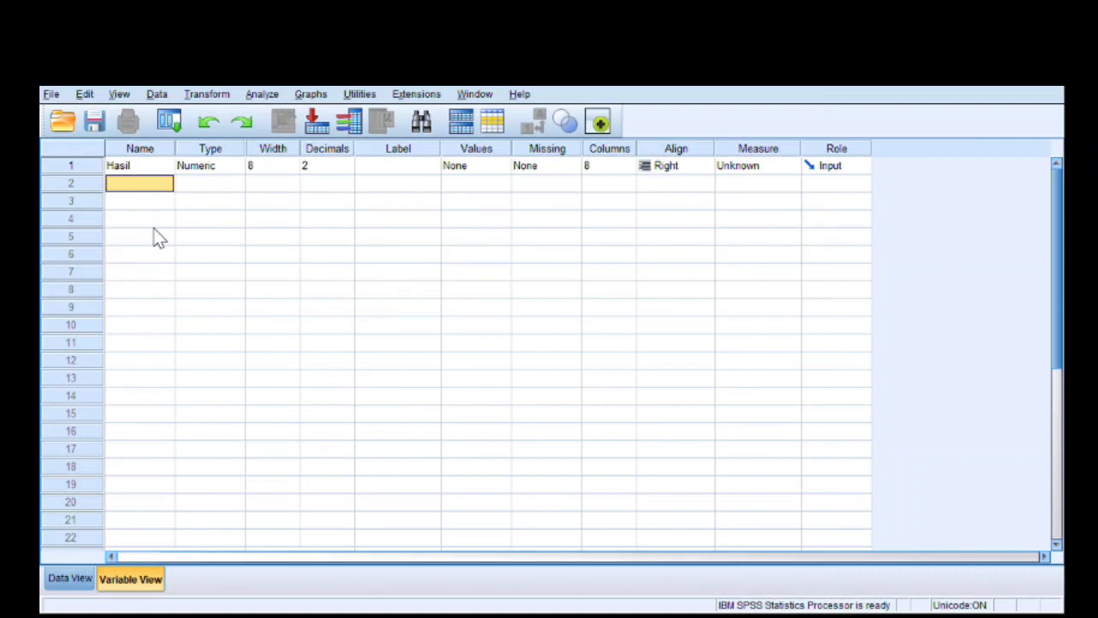
text(Kelas)
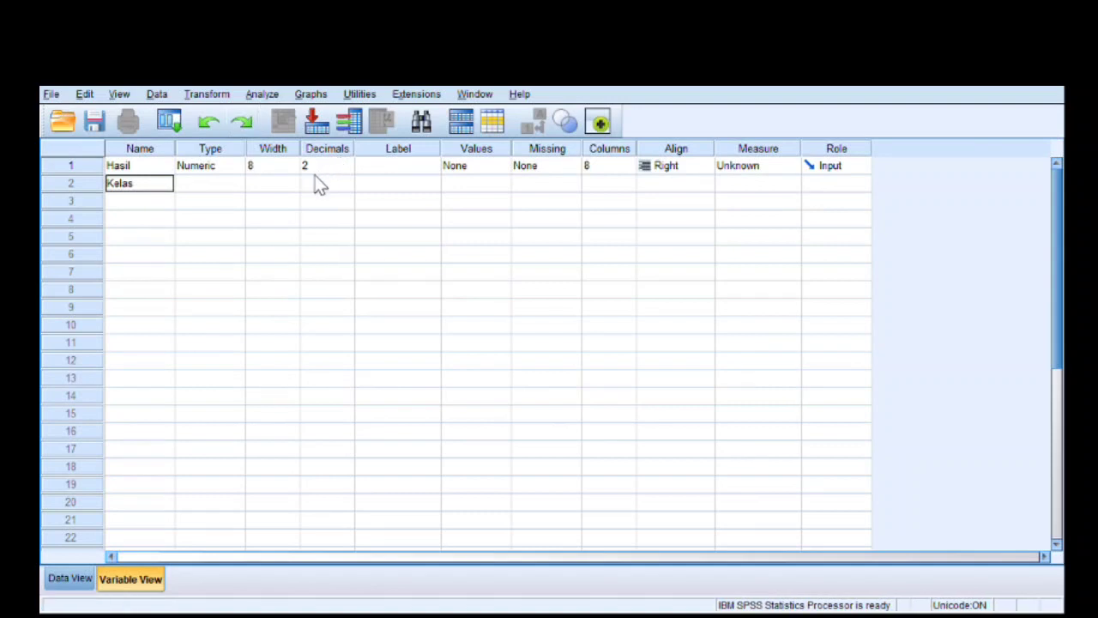
key(Return)
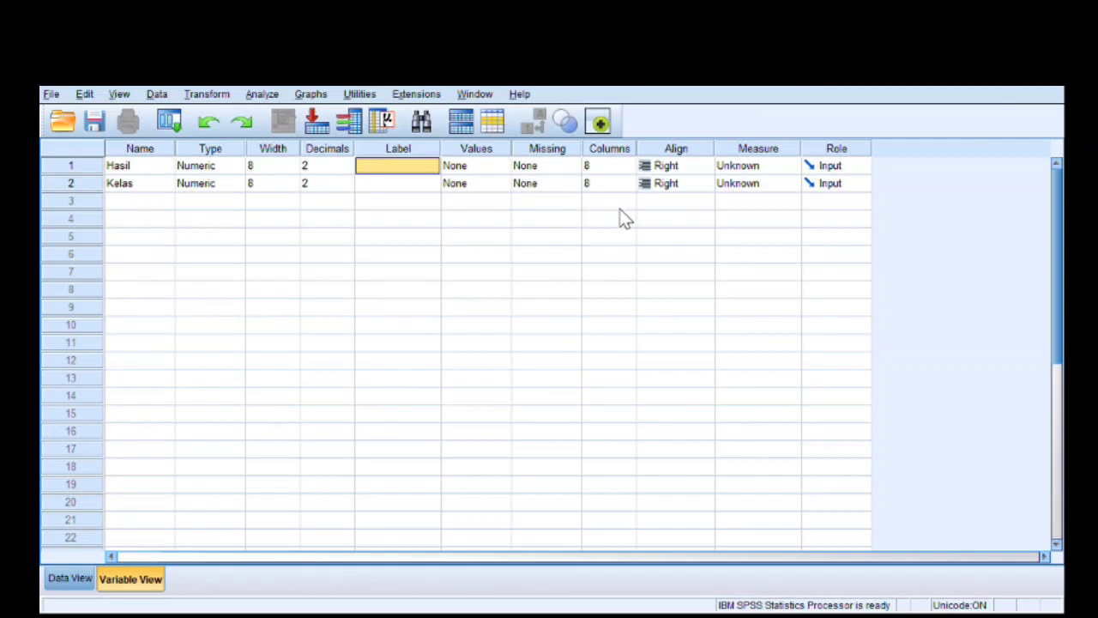
Give the Hasil variable the label "Hasil belajar matematika".
text(Has)
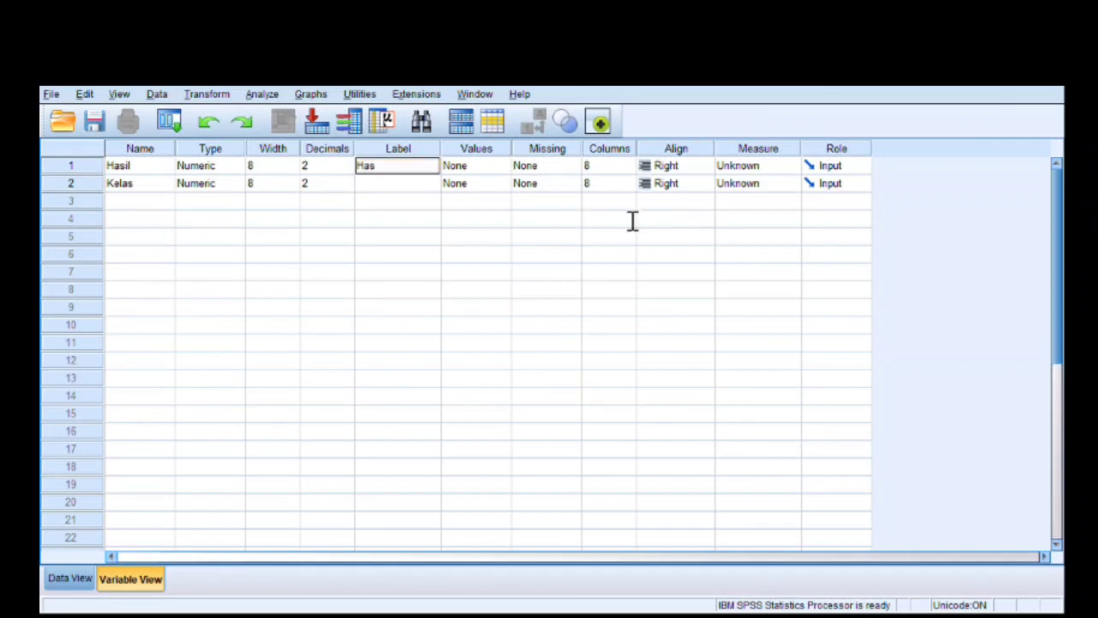
text(il be)
text(laja)
text(r matem)
text(atik)
text(a)
key(Return)
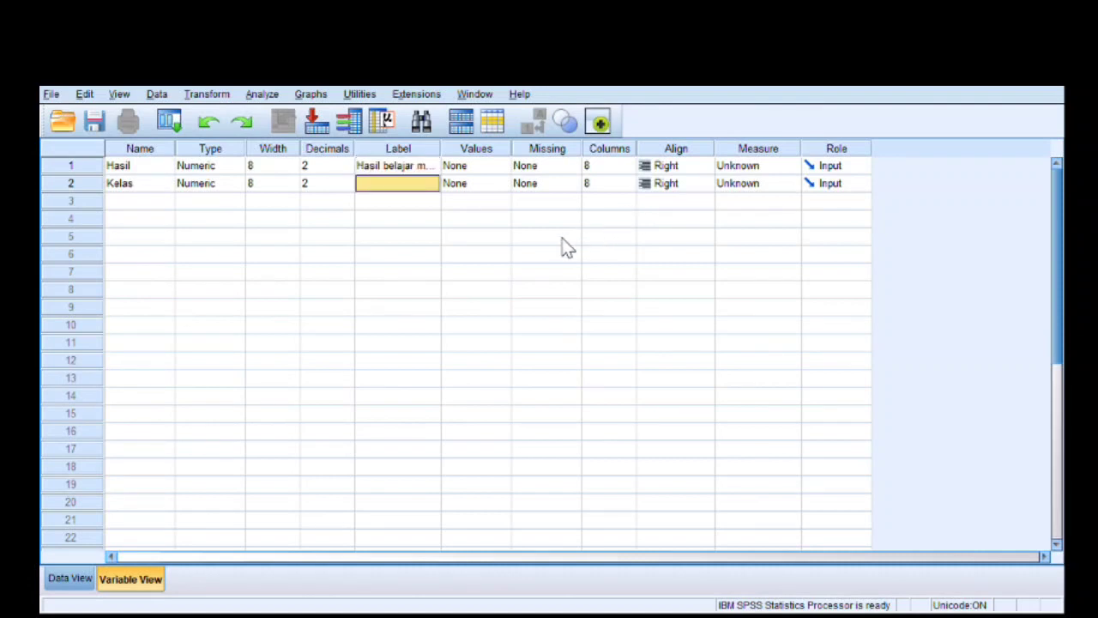
Give the Kelas variable the label "Kelas".
text(K)
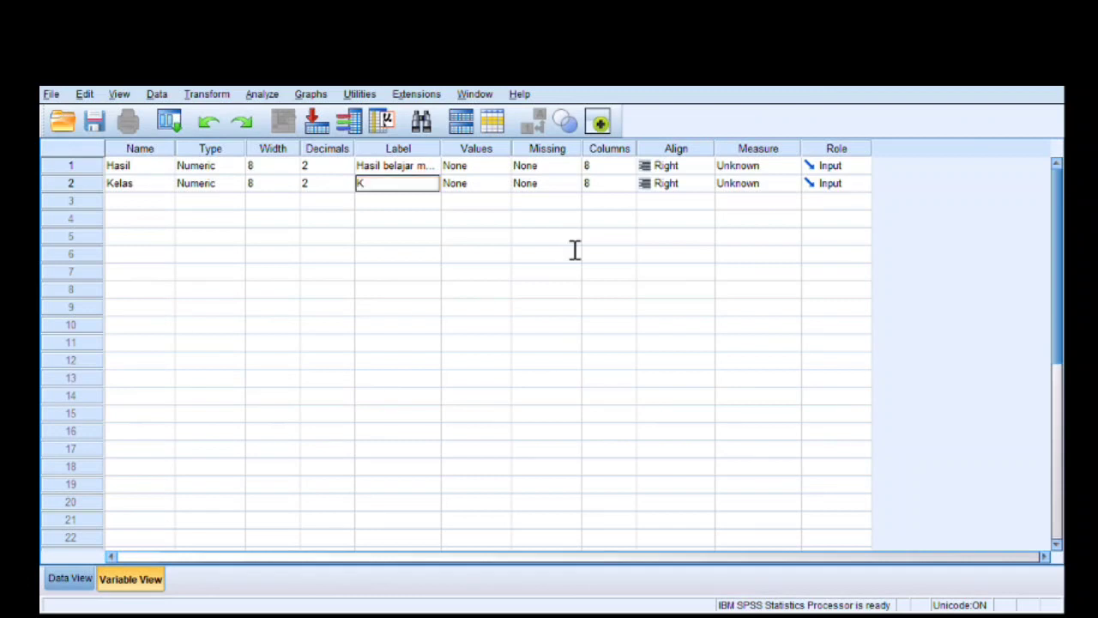
text(elas)
click(476, 148)
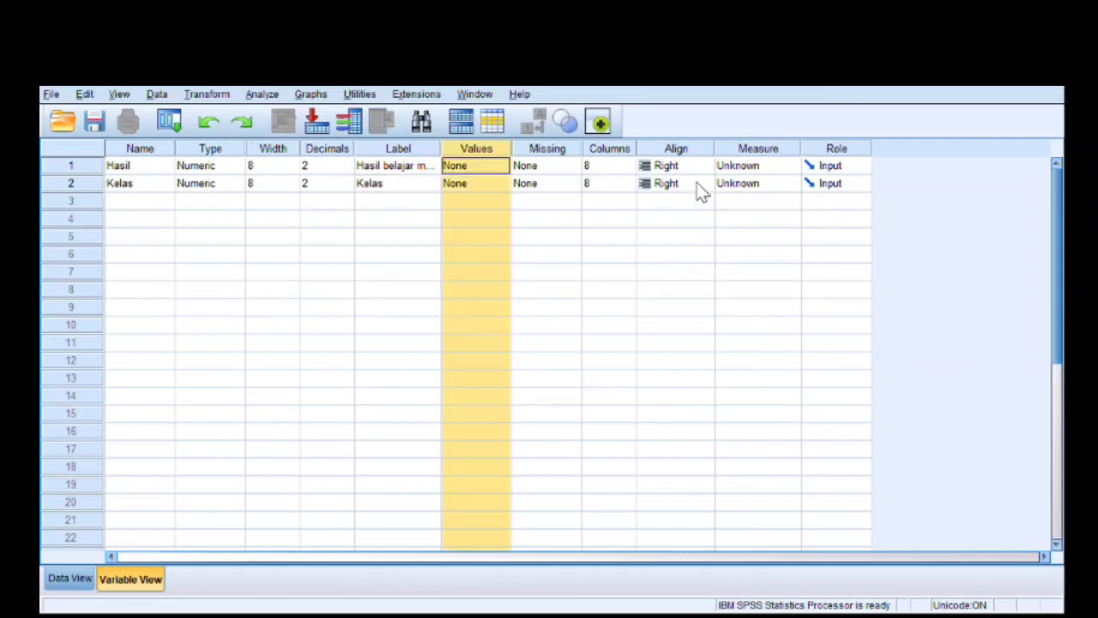
click(397, 201)
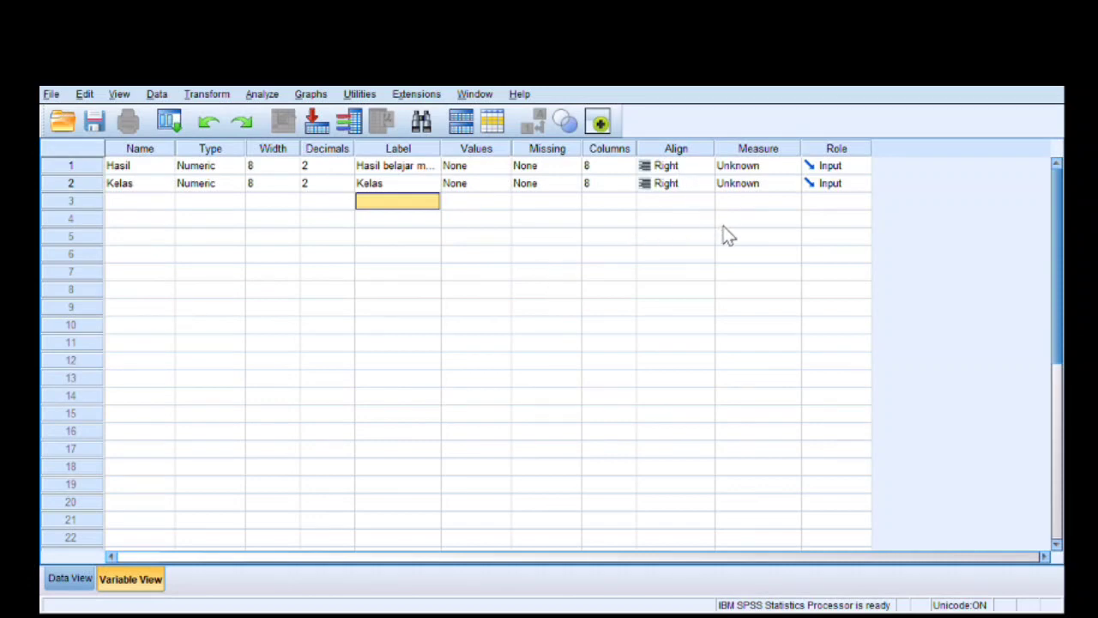
Define value labels for the Kelas variable, including "kelas 1", and return to Data View.
click(501, 184)
click(501, 184)
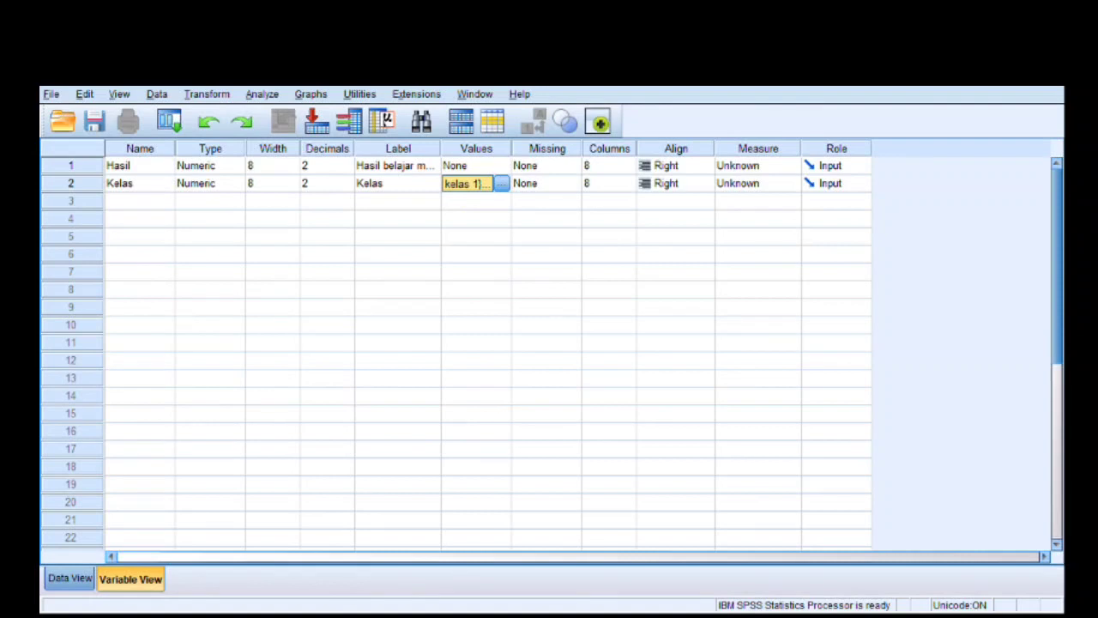
click(70, 578)
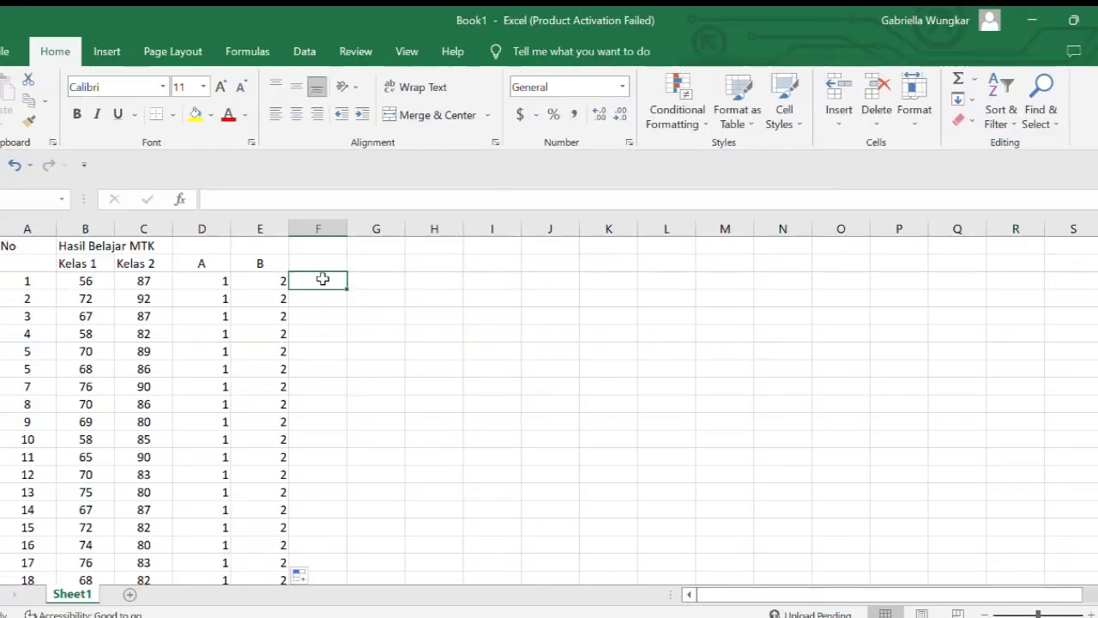
Copy the 22 Kelas 1 scores from the Excel sheet into the SPSS Hasil column, starting at row 1.
click(78, 279)
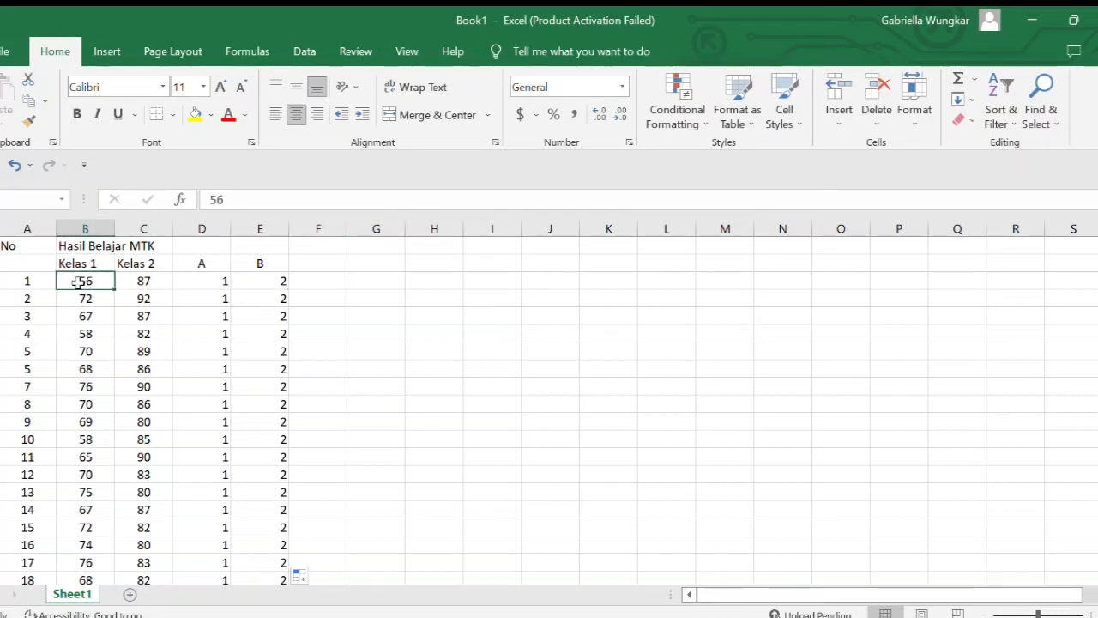
drag(78, 281, 90, 558)
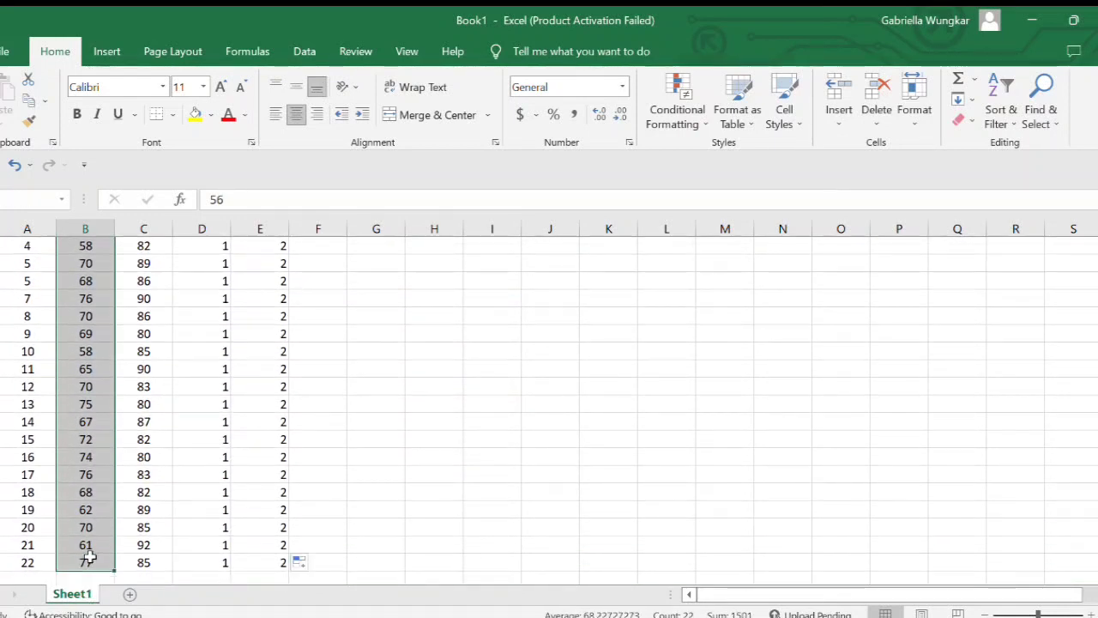
key(ctrl+c)
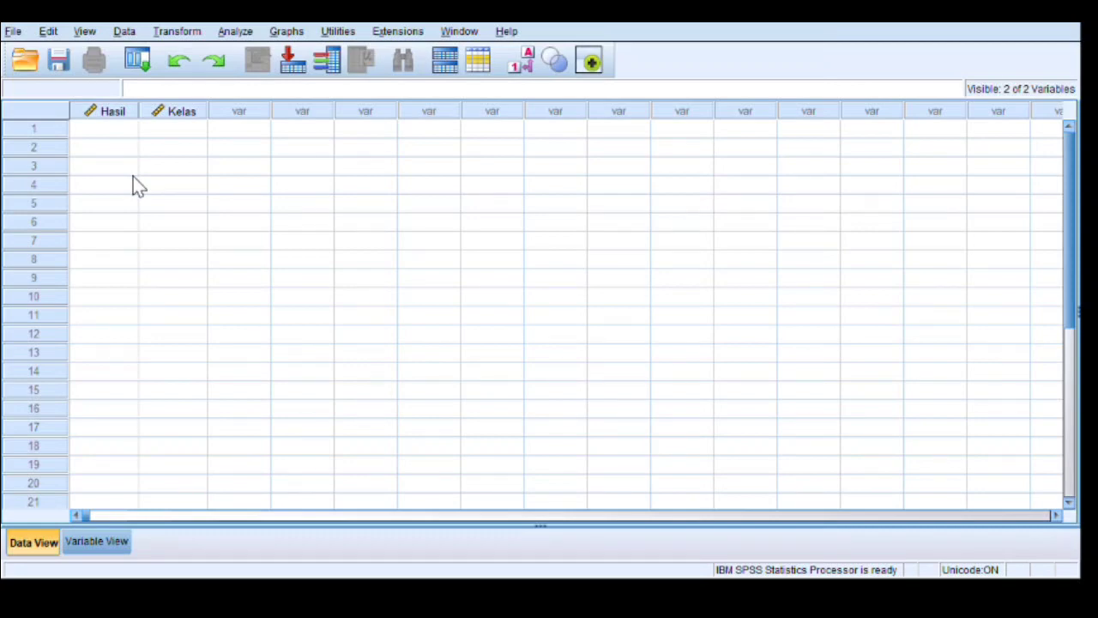
click(107, 129)
key(ctrl+v)
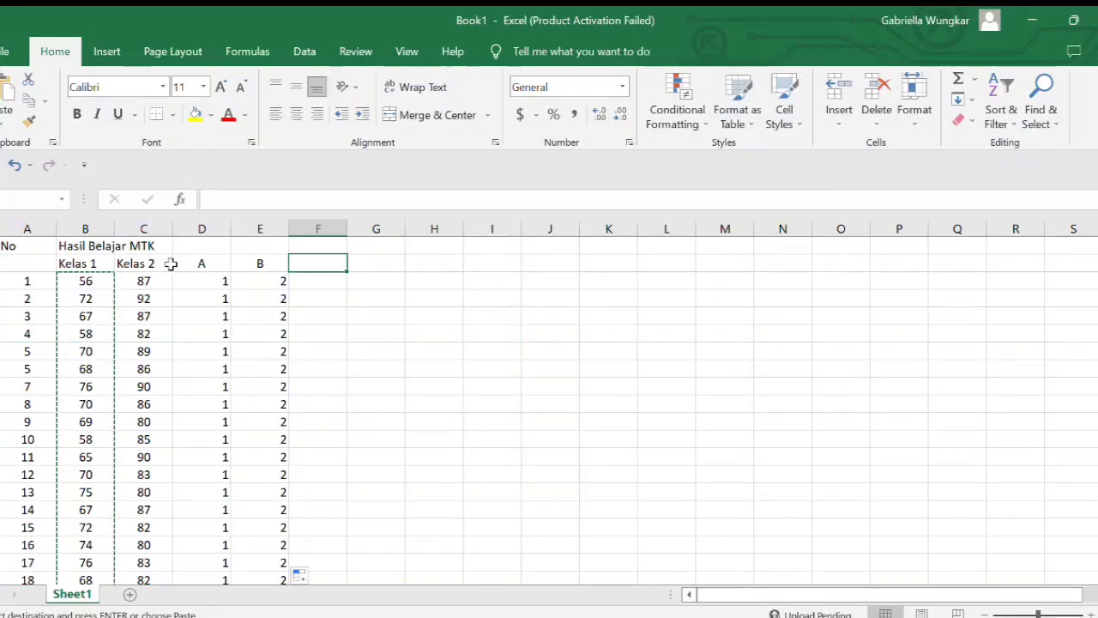
Copy the 22 Kelas 2 scores from Excel into the SPSS Hasil column below the Kelas 1 scores, starting at row 23.
double_click(135, 284)
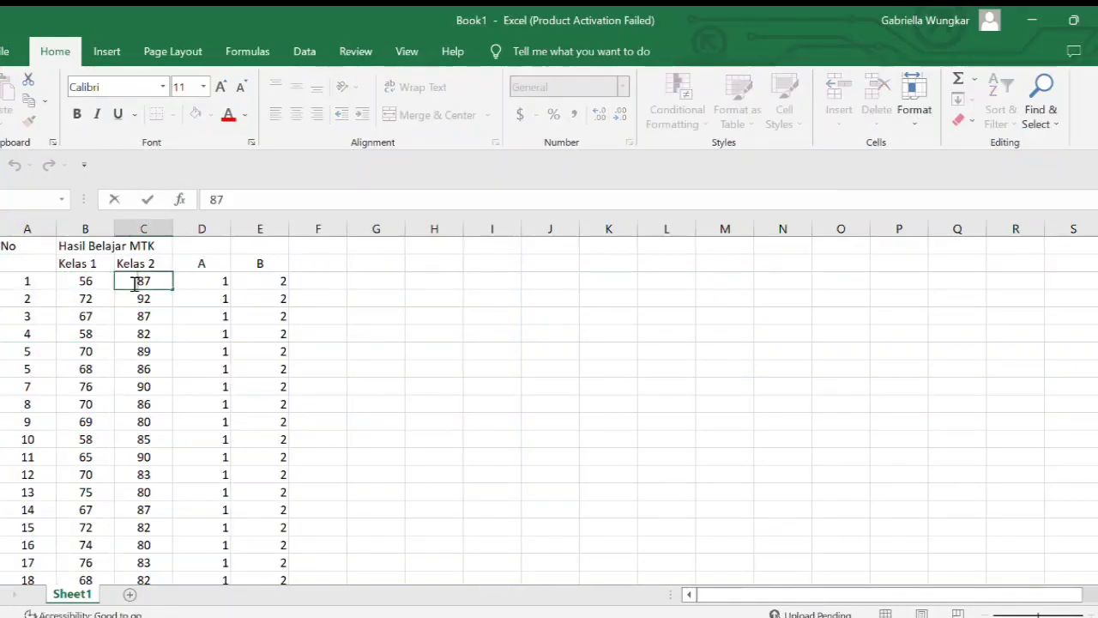
click(181, 275)
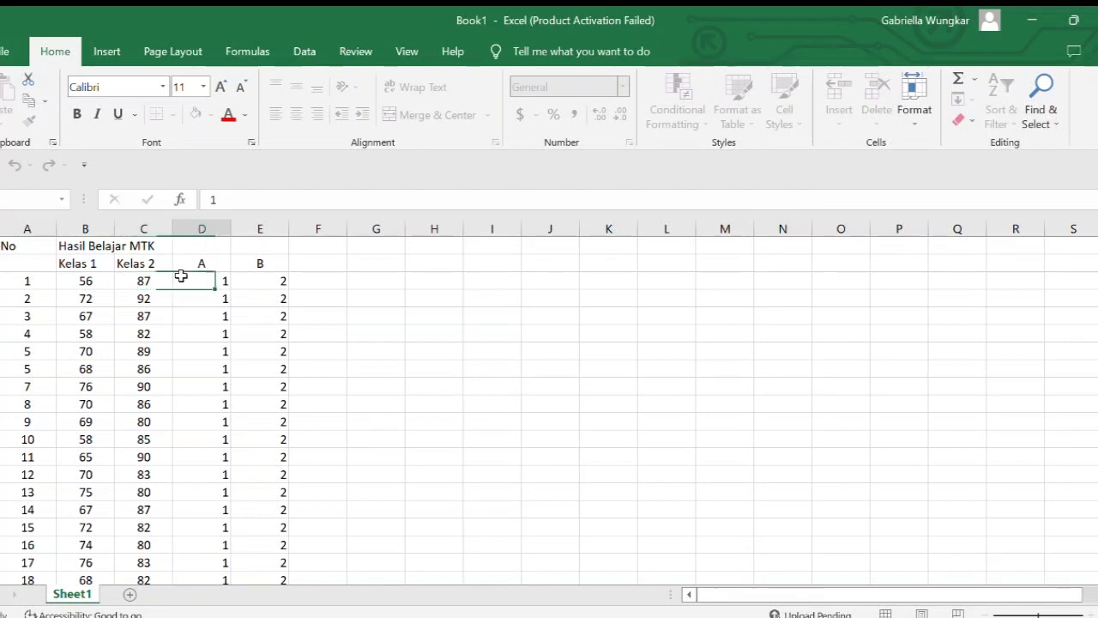
click(152, 279)
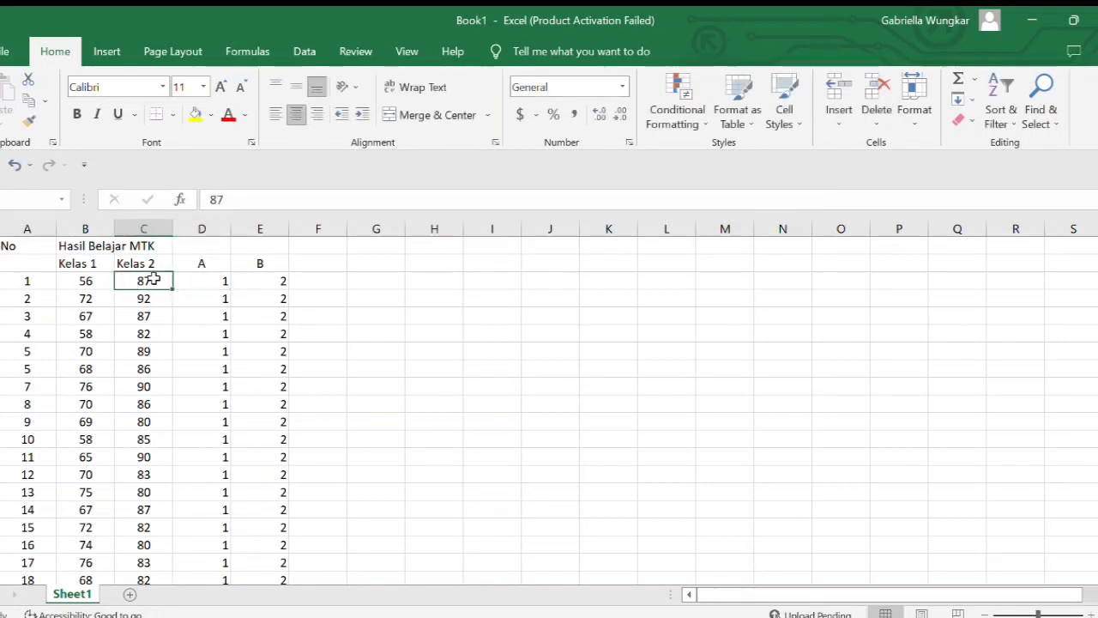
drag(152, 278, 150, 560)
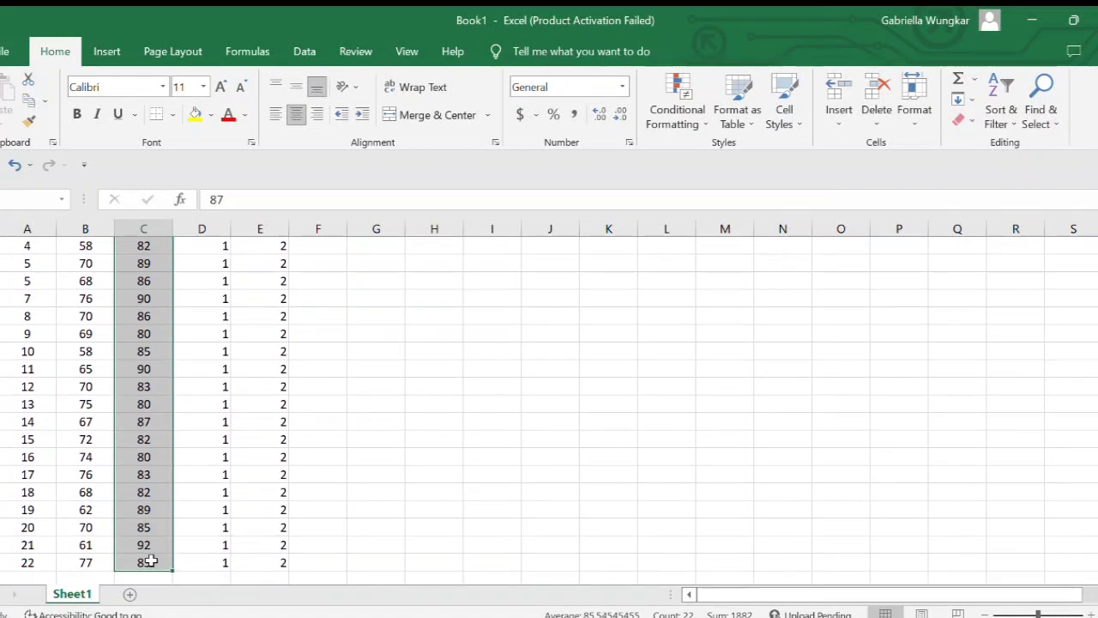
key(ctrl+c)
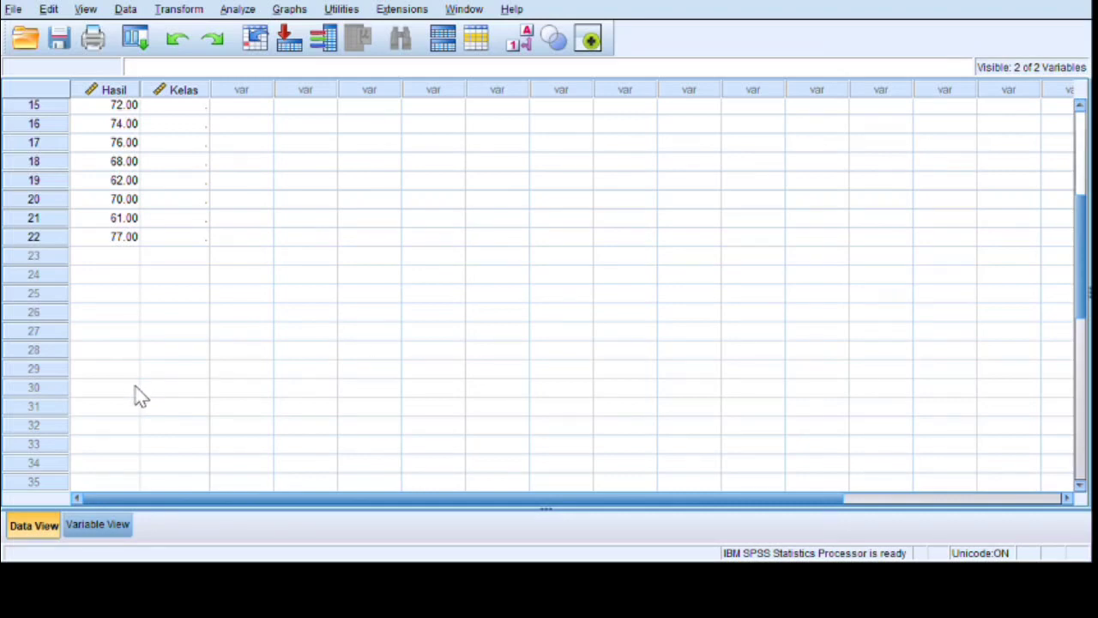
click(135, 387)
key(ctrl+v)
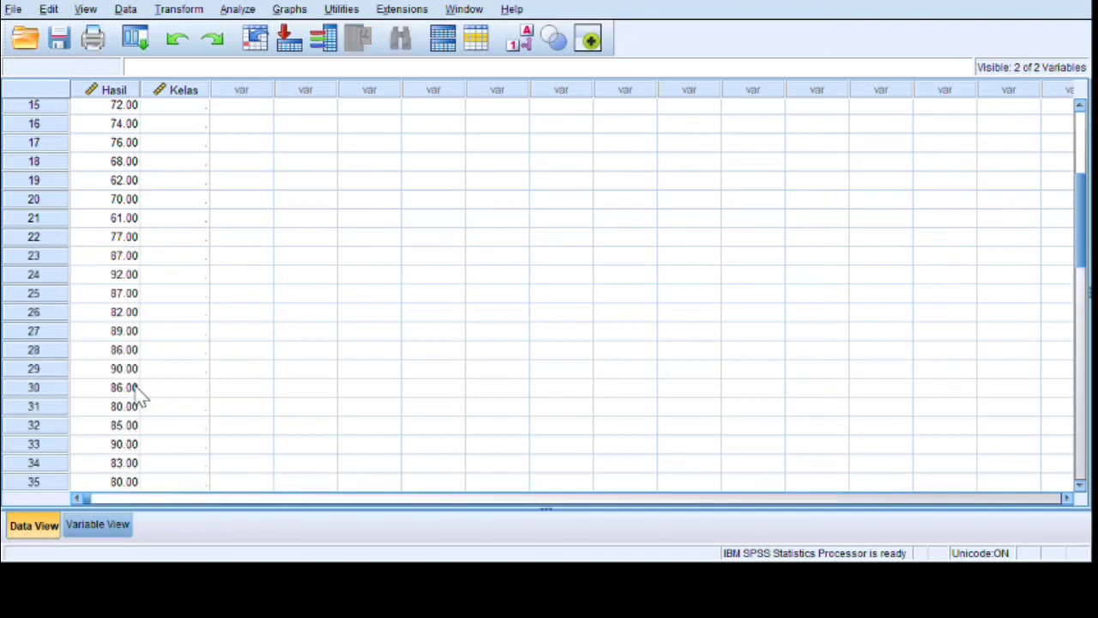
Copy the 22 group codes of 1 from Excel column D into the SPSS Kelas column, starting at row 1.
scroll(539, 296, up, 5)
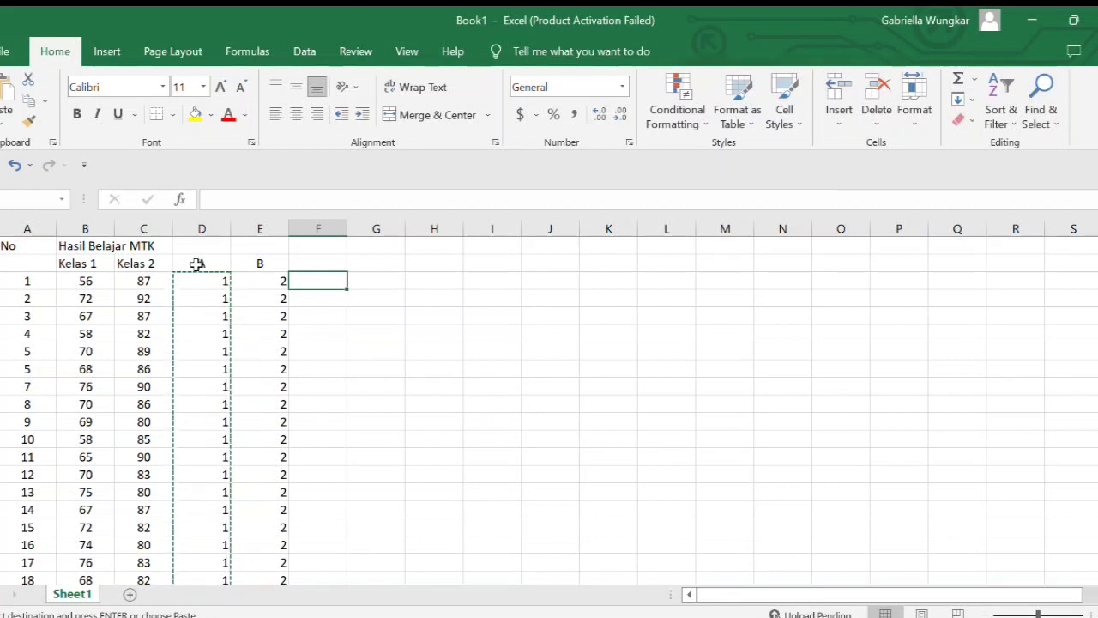
drag(197, 276, 201, 552)
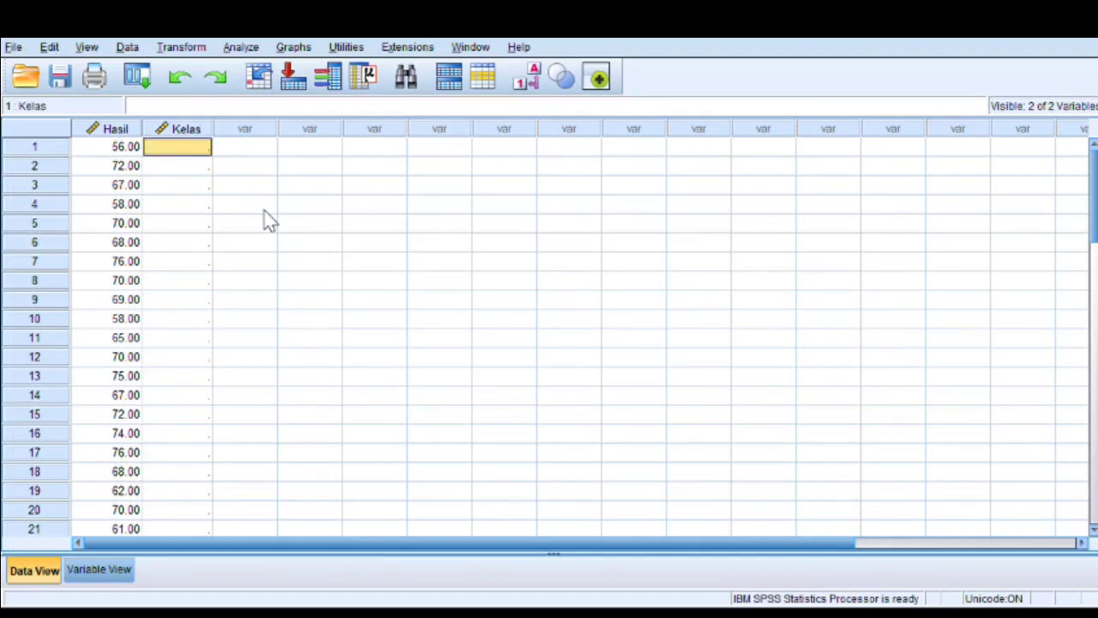
key(ctrl+v)
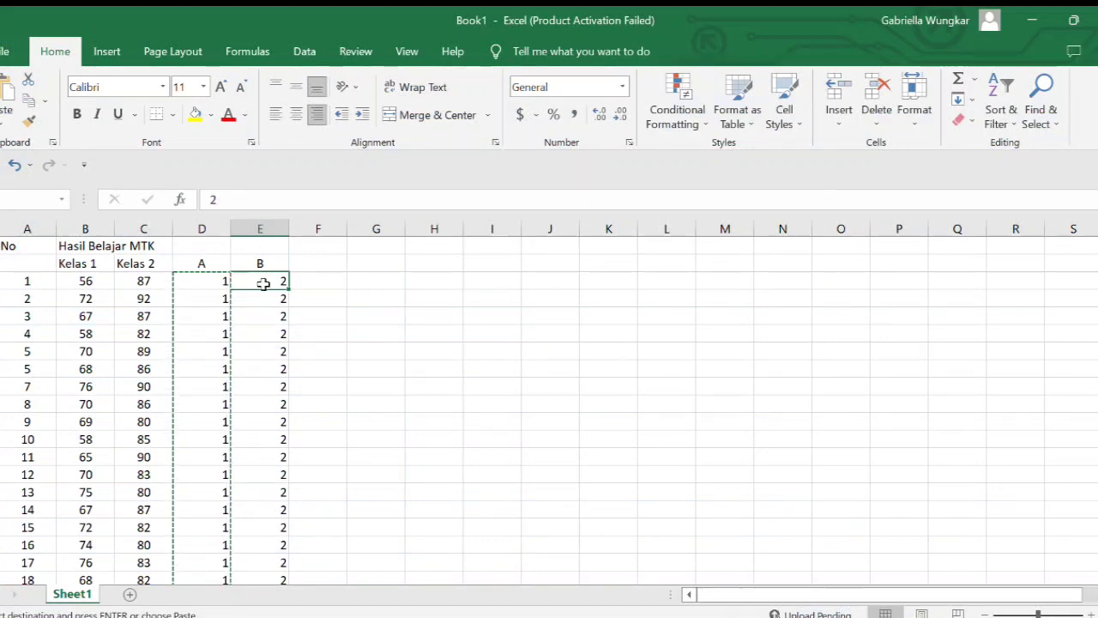
Copy the 22 group codes of 2 from Excel column E into the SPSS Kelas column, starting at row 23.
drag(264, 283, 240, 605)
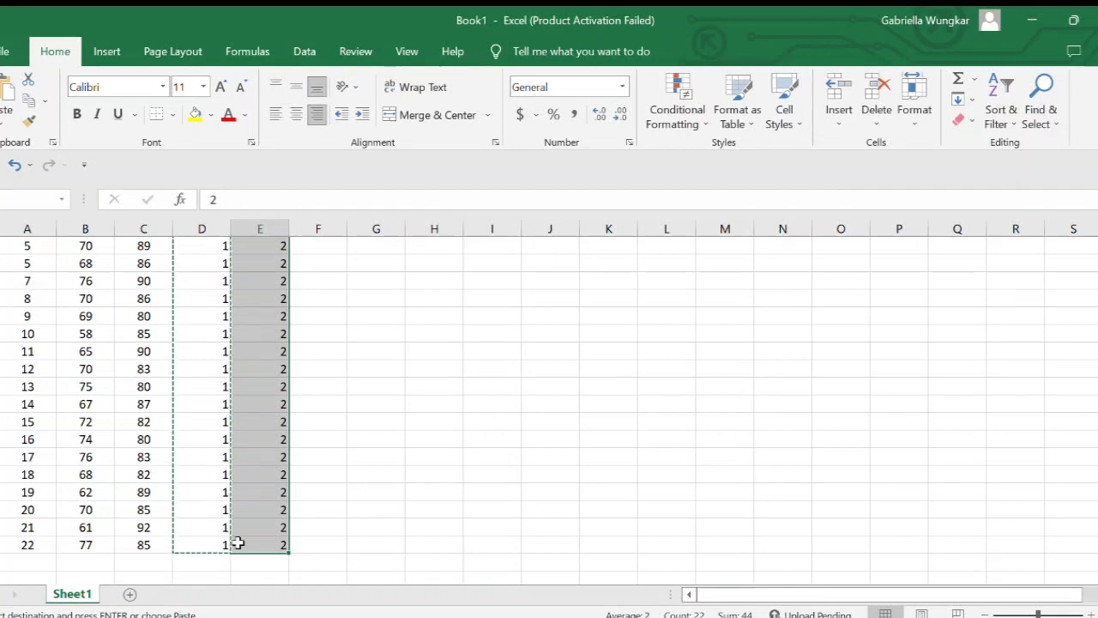
key(ctrl+c)
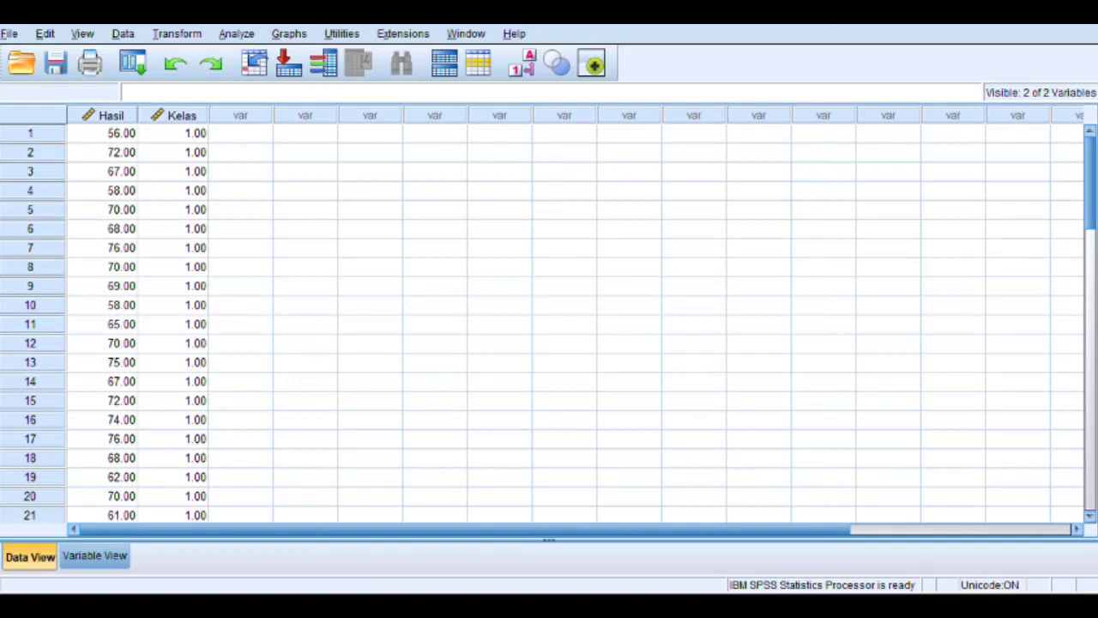
scroll(549, 323, down, 6)
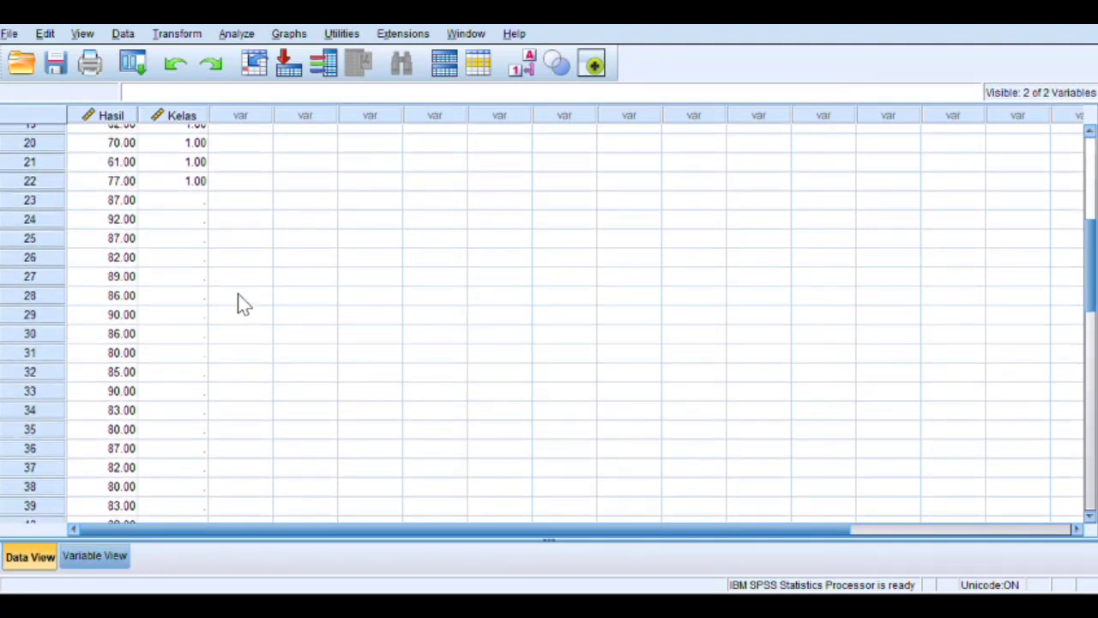
click(174, 201)
key(ctrl+v)
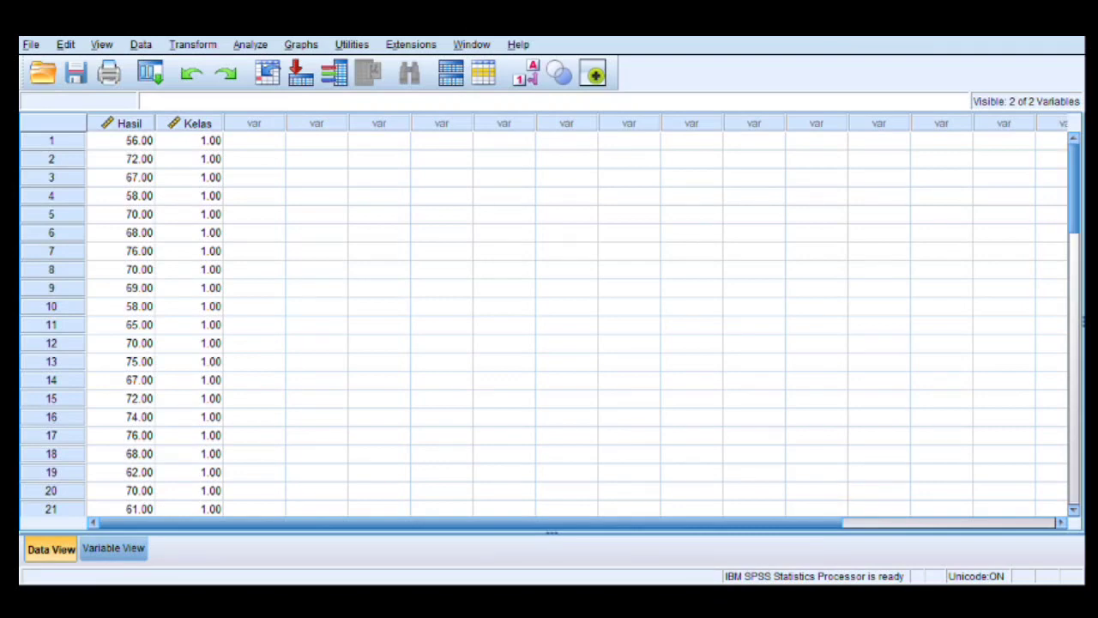
mouse_move(1074, 188)
mouse_down()
mouse_move(1074, 331)
mouse_move(1075, 188)
mouse_up()
Set up an Independent-Samples T Test with Hasil as the test variable and Kelas as the grouping variable.
key(alt+a)
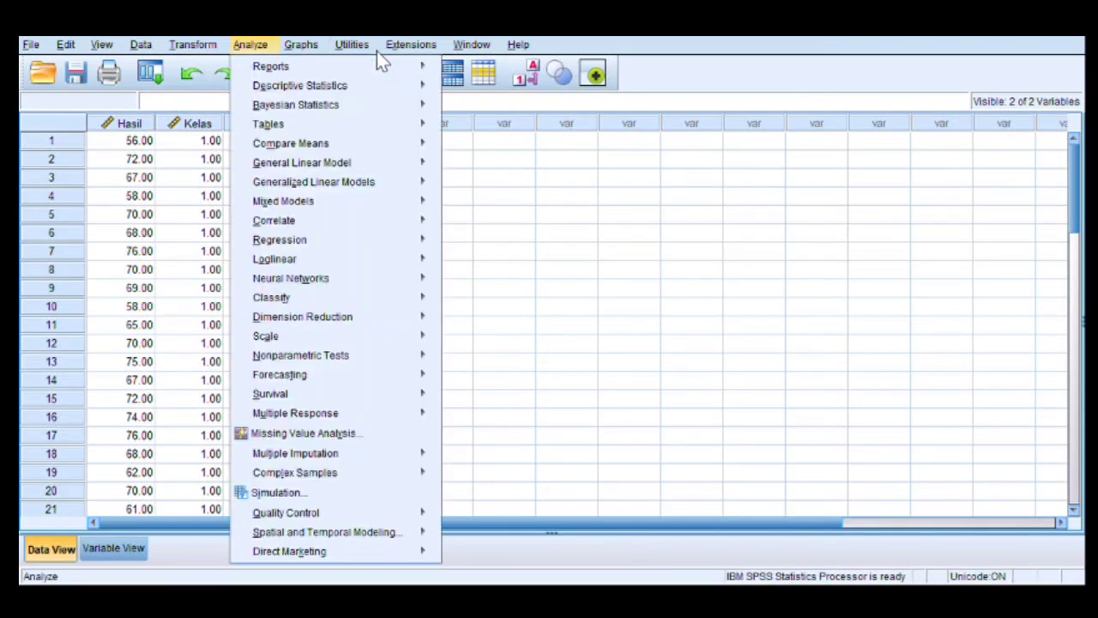
mouse_move(421, 144)
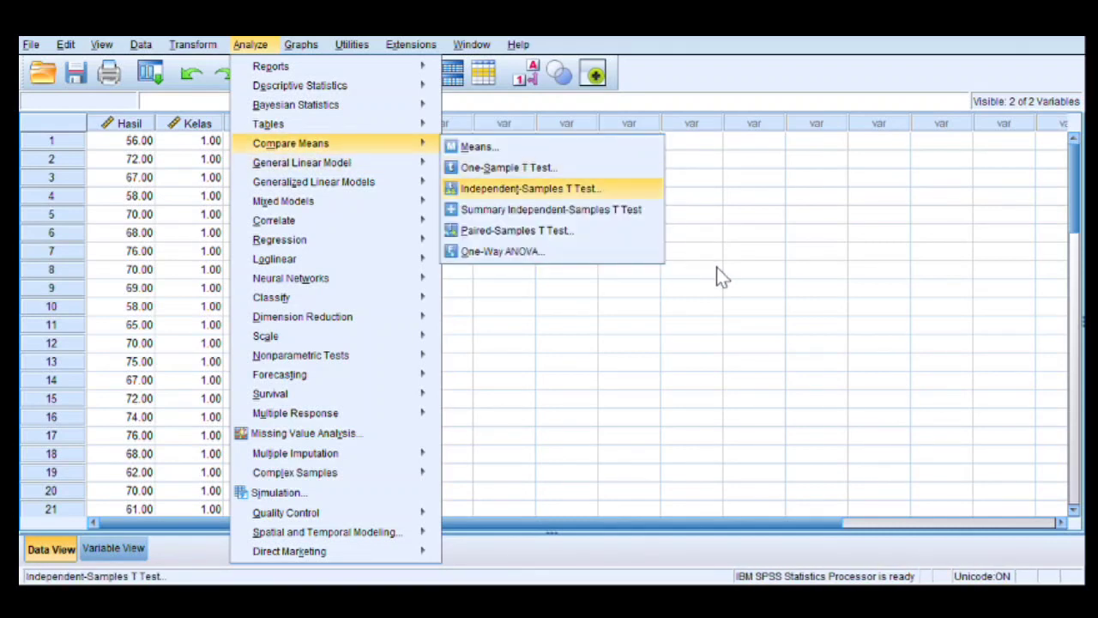
click(530, 189)
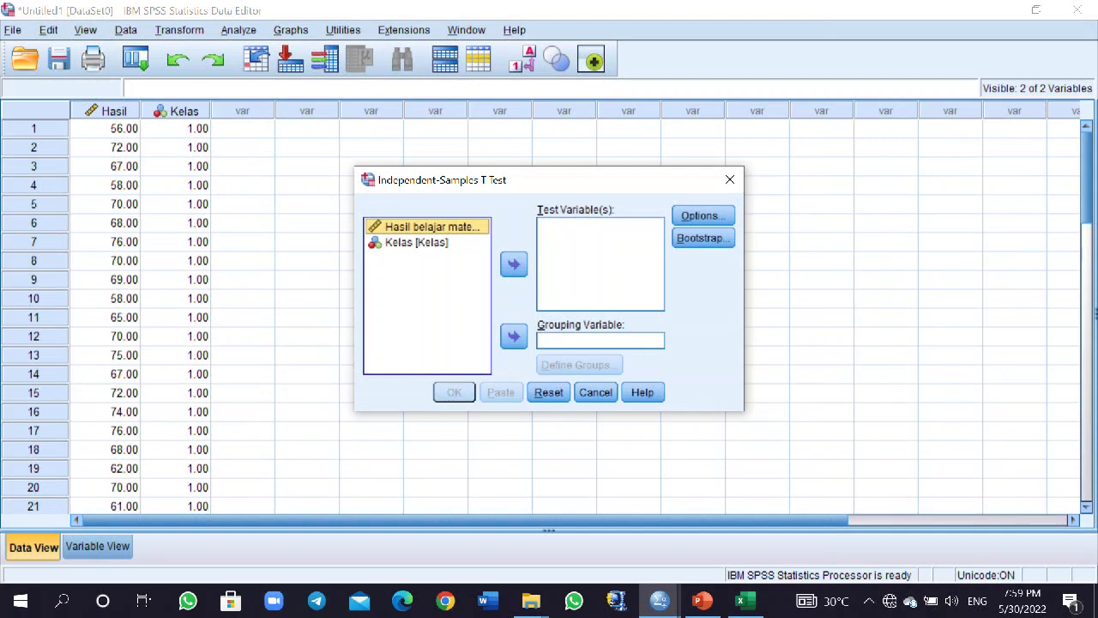
click(514, 265)
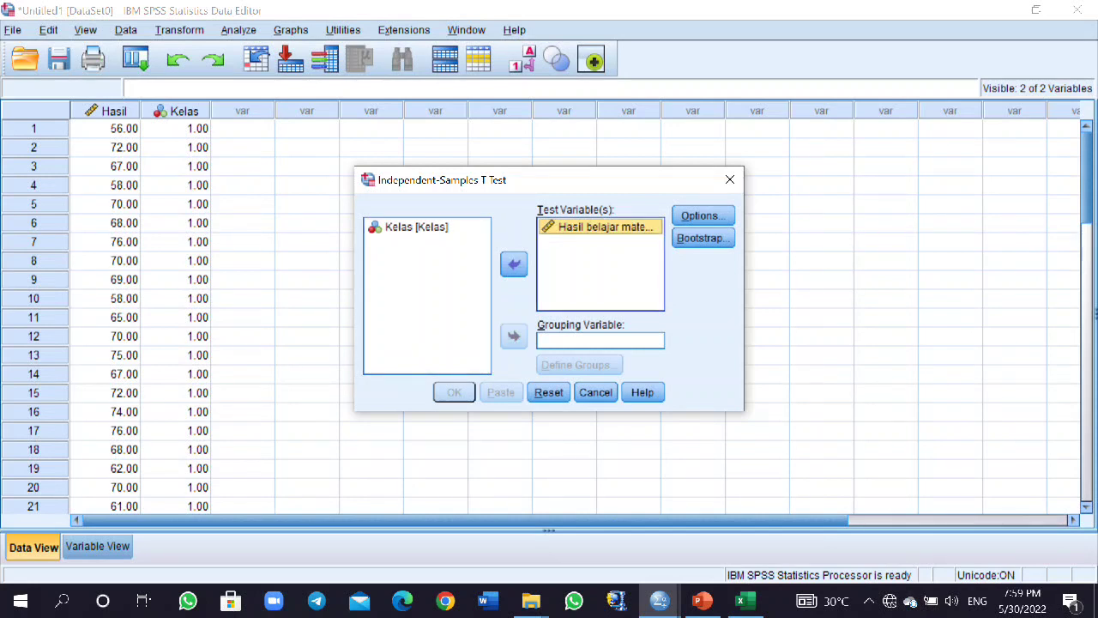
click(417, 228)
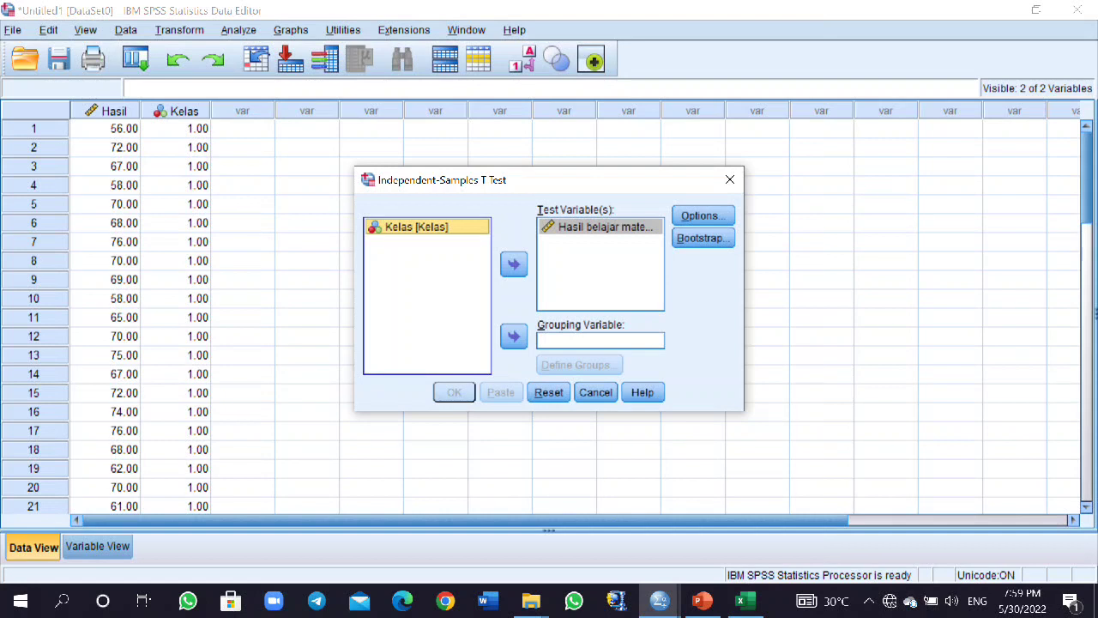
click(514, 337)
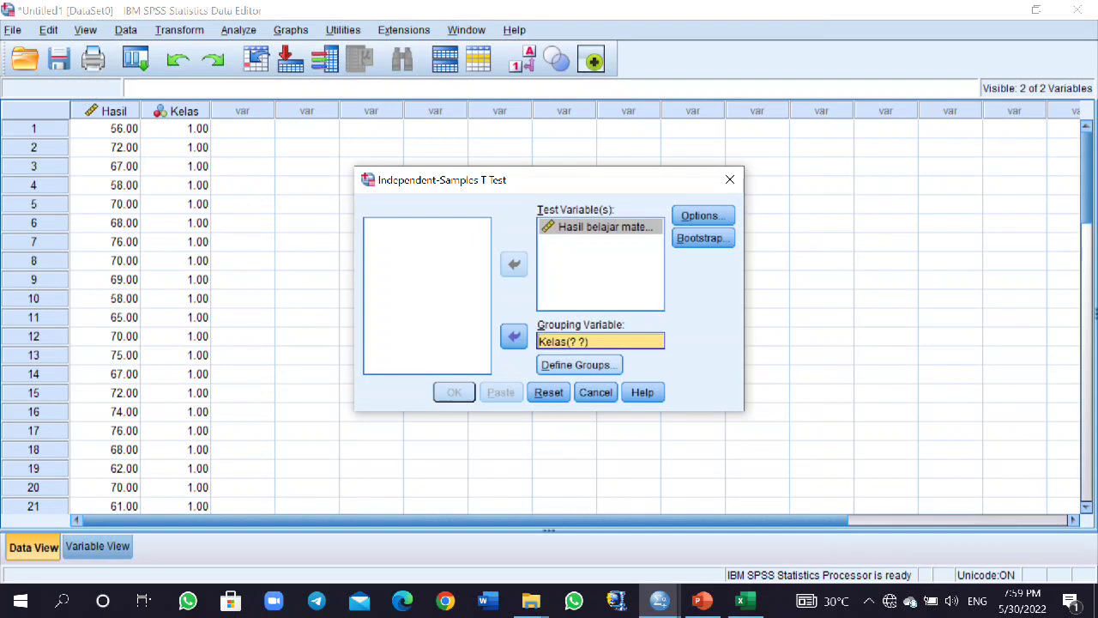
Define the Kelas groups for the test with specified values 1 for Group 1 and 2 for Group 2.
click(579, 364)
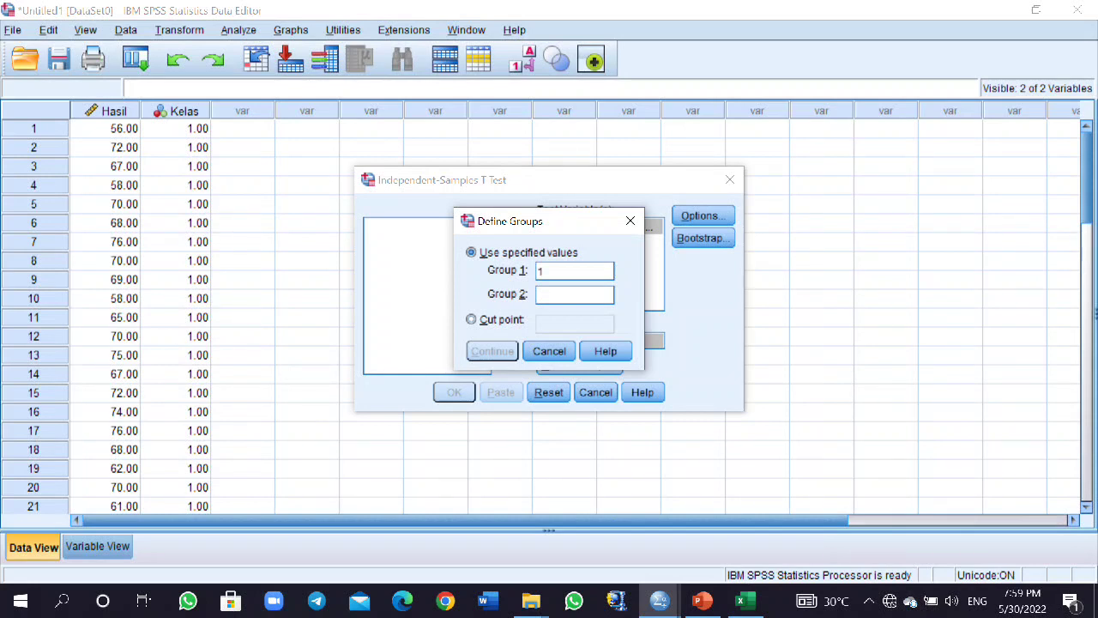
text(2)
key(Return)
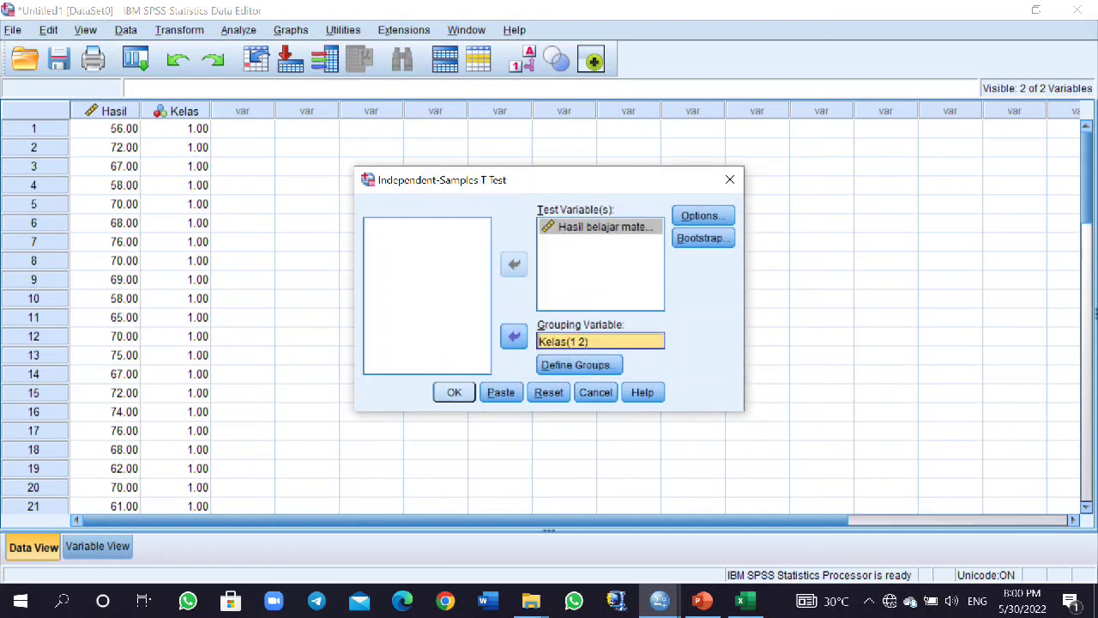